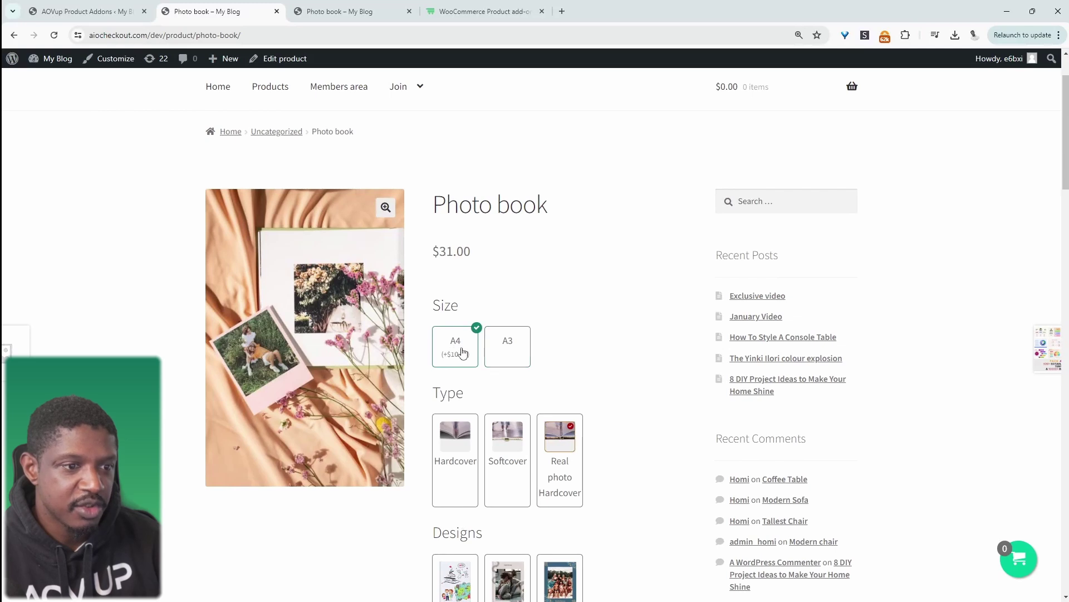
Step: Choose the Softcover type for the photo book and try the Own design, High Energy and South Dream designs, ending on South Dream
{"action": "scroll", "coordinate": [488, 390], "scroll_direction": "down", "scroll_amount": 2}
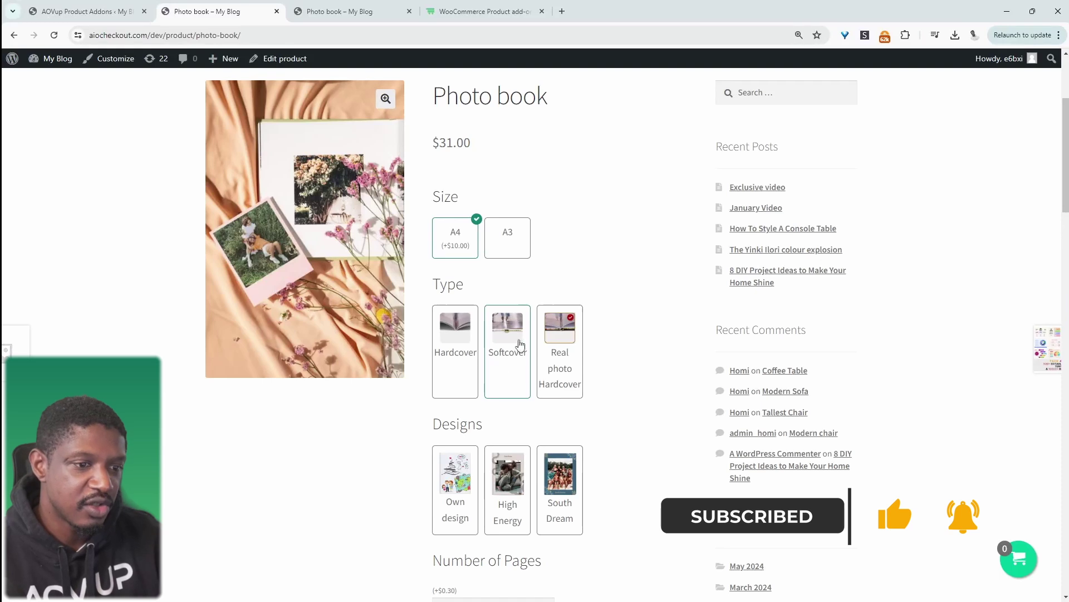
{"action": "scroll", "coordinate": [536, 275], "scroll_direction": "down", "scroll_amount": 2}
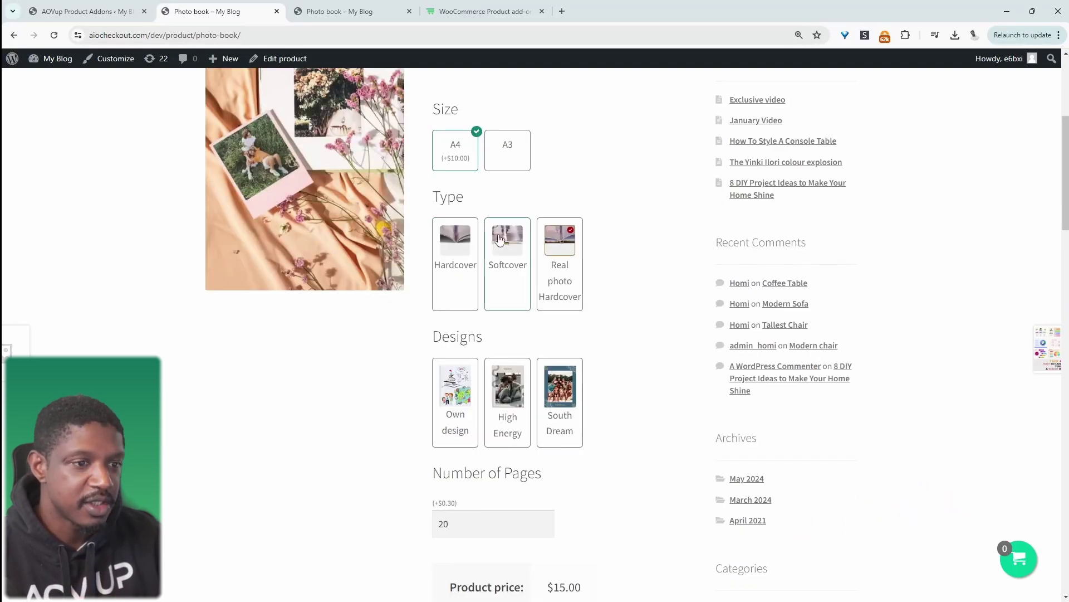
{"action": "left_click", "coordinate": [487, 251]}
{"action": "scroll", "coordinate": [487, 252], "scroll_direction": "down", "scroll_amount": 3}
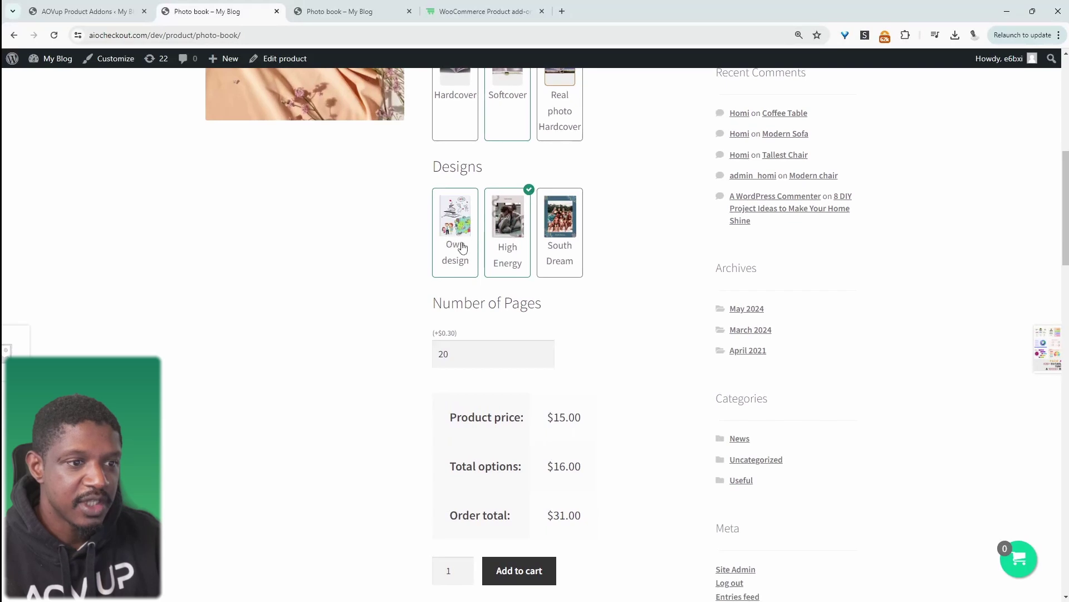
{"action": "left_click", "coordinate": [462, 246]}
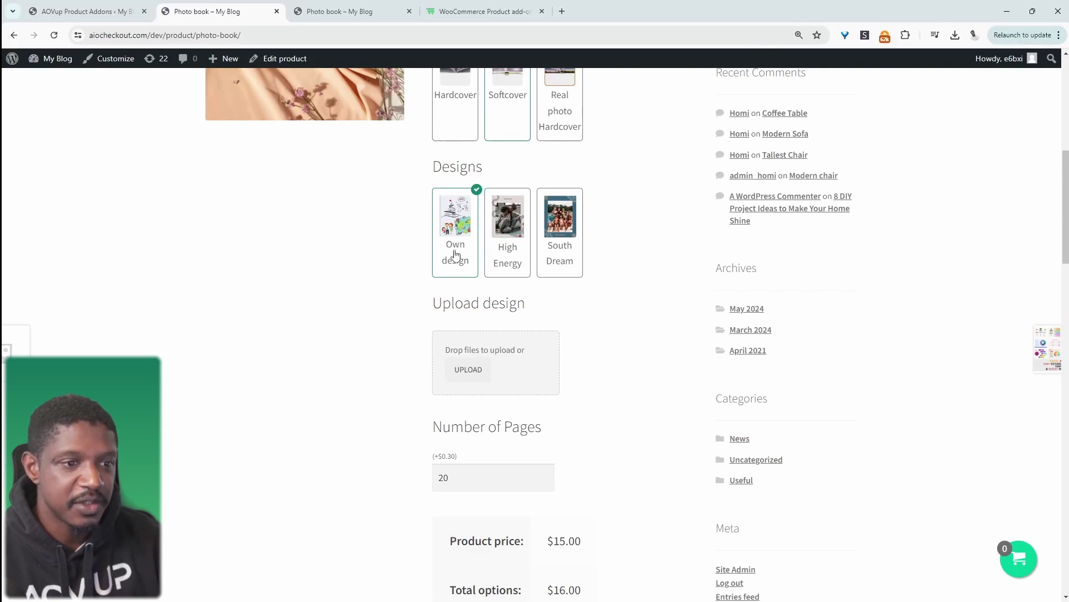
{"action": "left_click", "coordinate": [517, 243]}
{"action": "left_click", "coordinate": [560, 243]}
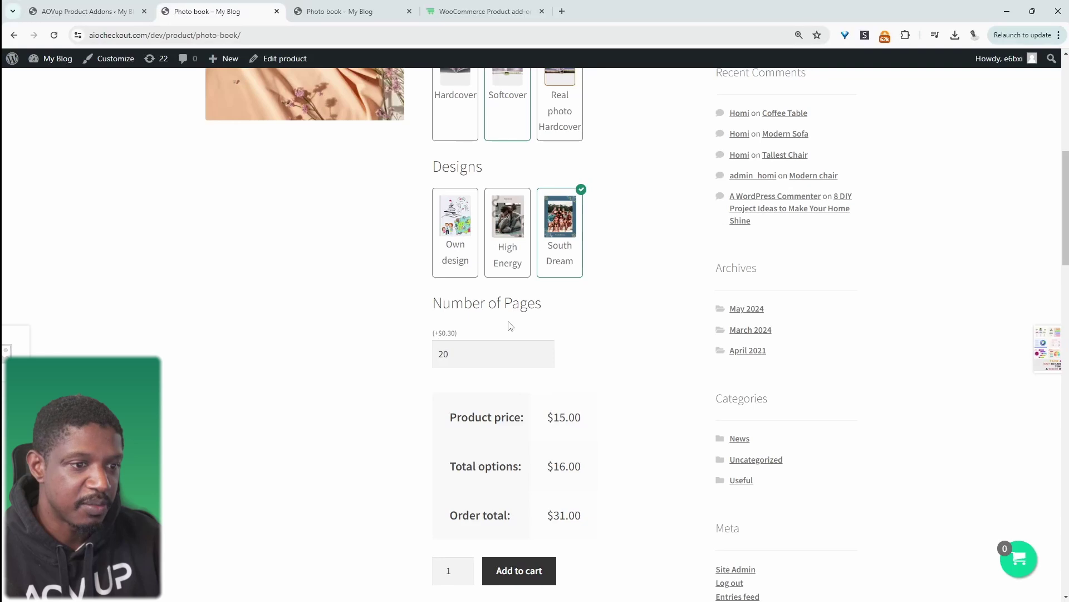
Step: Set the photo book's number of pages to 345
{"action": "left_click_drag", "start_coordinate": [456, 354], "coordinate": [400, 352]}
{"action": "key", "text": "BackSpace"}
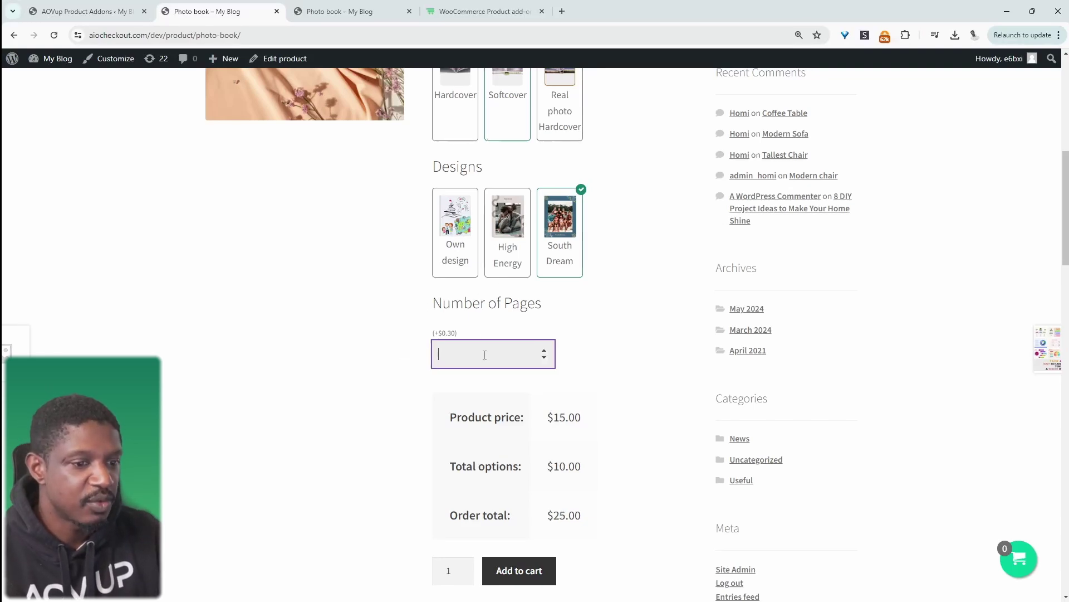
{"action": "type", "text": "345"}
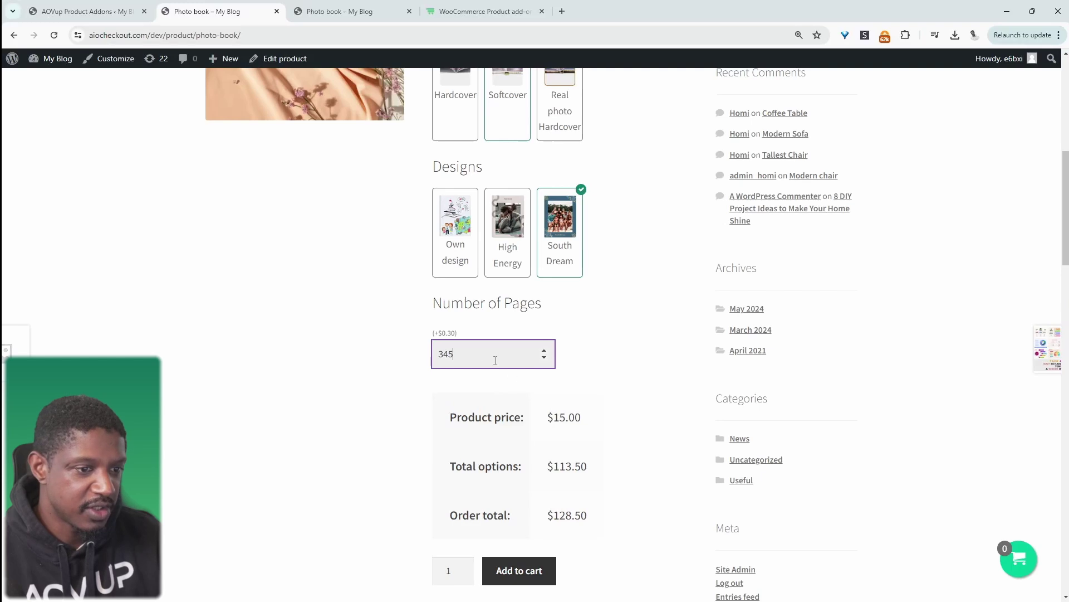
{"action": "left_click_drag", "start_coordinate": [456, 357], "coordinate": [399, 359]}
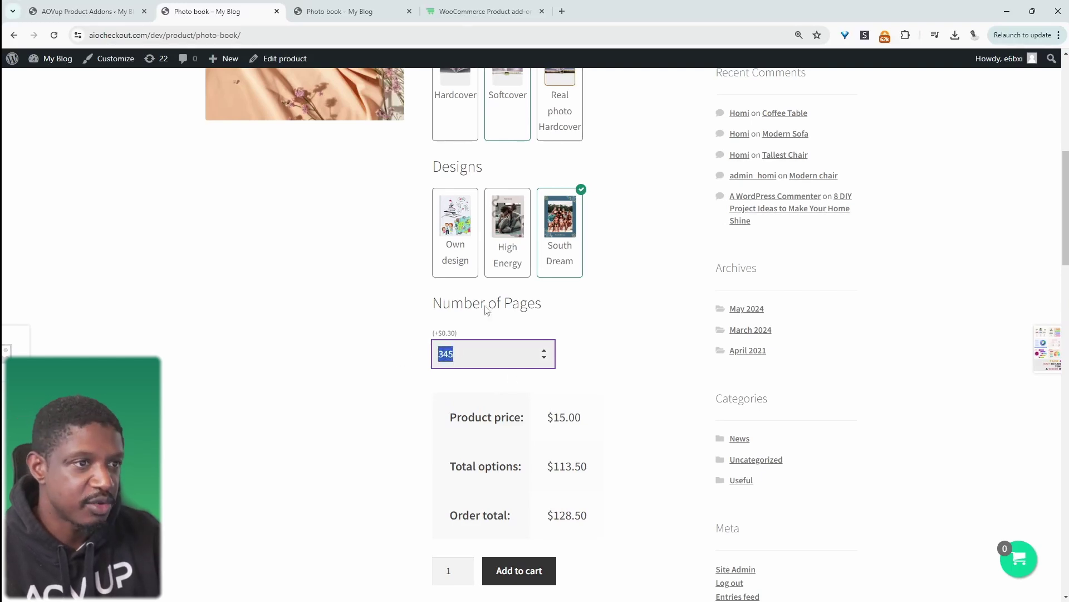
{"action": "scroll", "coordinate": [487, 310], "scroll_direction": "up", "scroll_amount": 4}
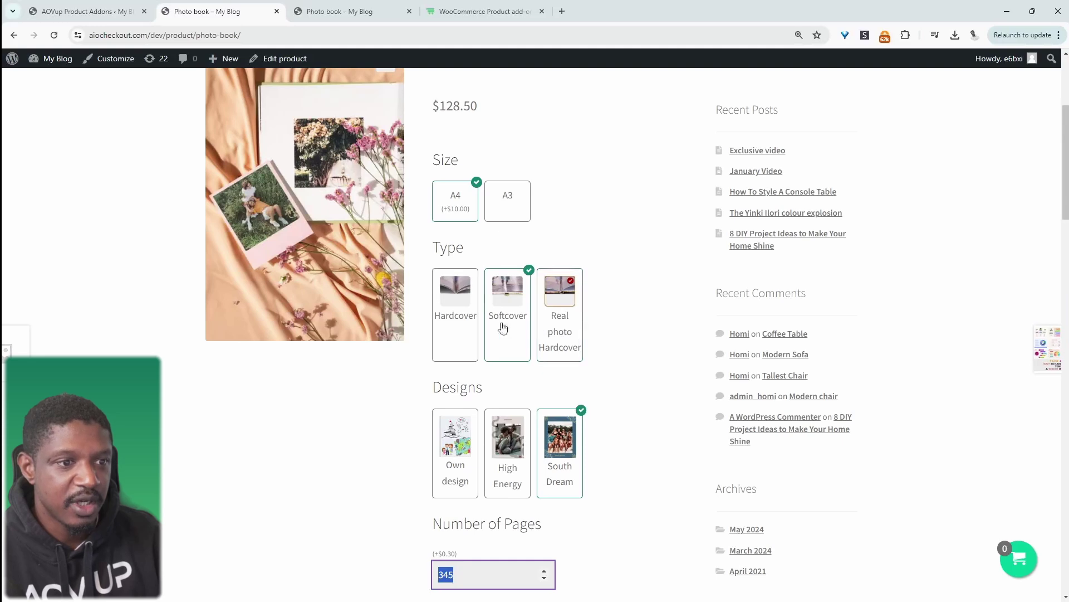
Step: Go through the tabbed version of the Photo book page, choosing size A3 and the South Dream design
{"action": "left_click", "coordinate": [357, 11]}
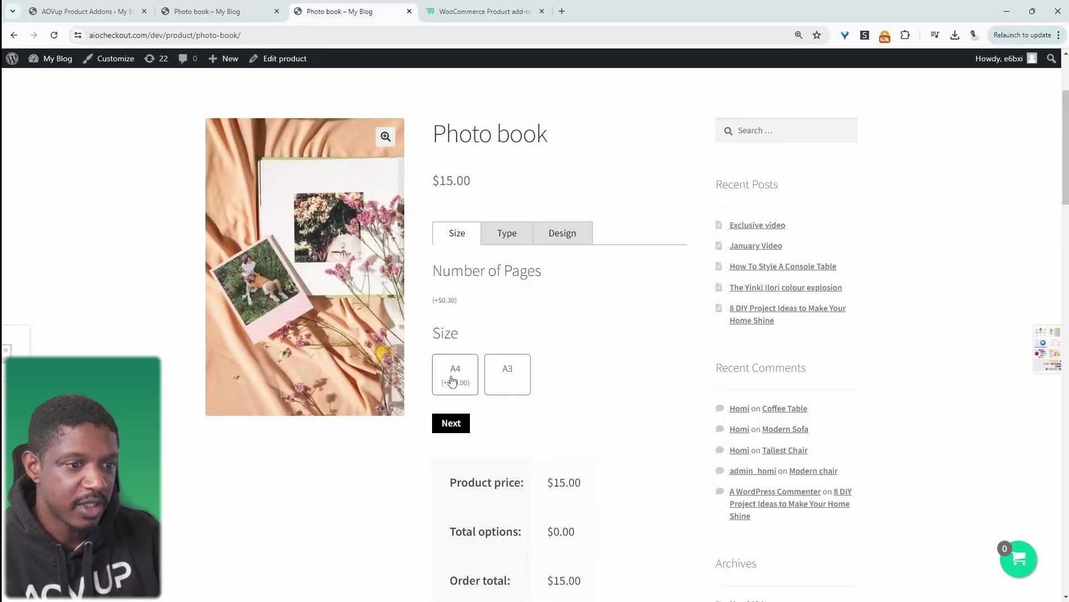
{"action": "left_click", "coordinate": [453, 380]}
{"action": "left_click", "coordinate": [523, 382]}
{"action": "left_click", "coordinate": [465, 430]}
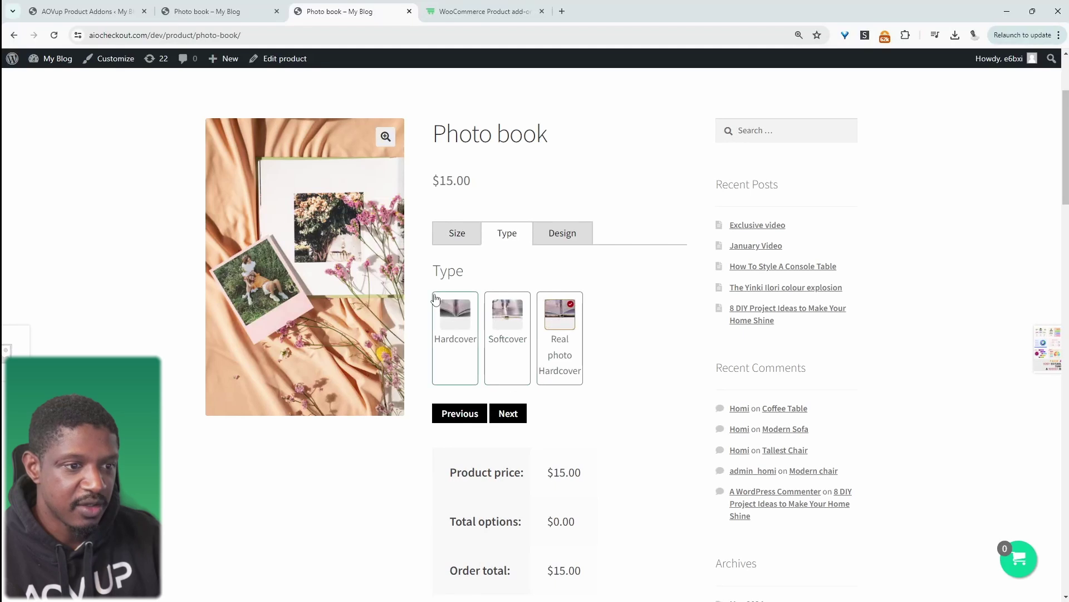
{"action": "left_click", "coordinate": [515, 415]}
{"action": "left_click", "coordinate": [549, 339]}
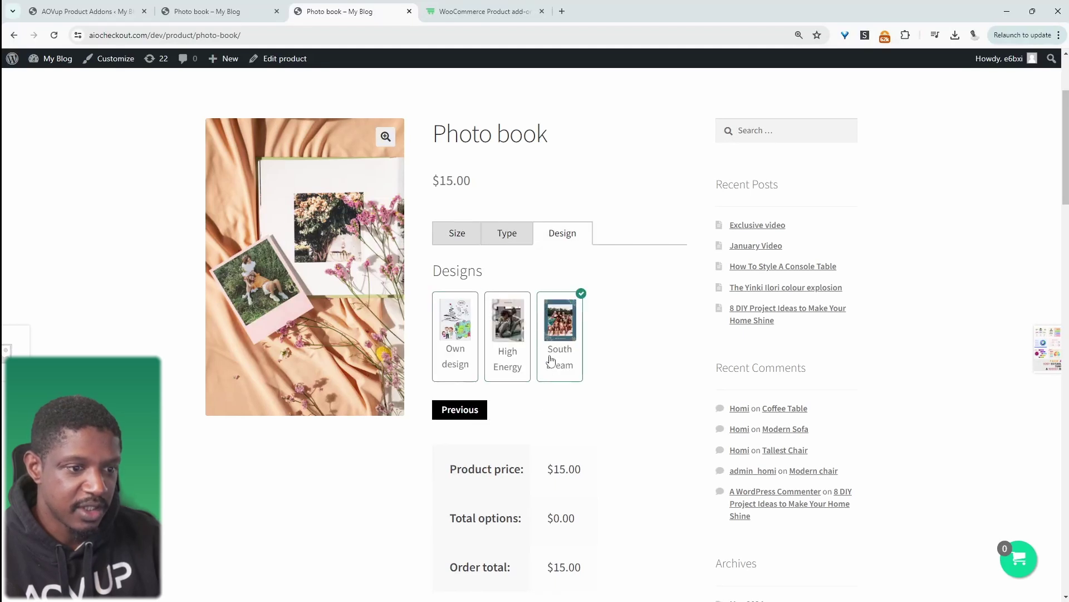
{"action": "scroll", "coordinate": [546, 382], "scroll_direction": "down", "scroll_amount": 4}
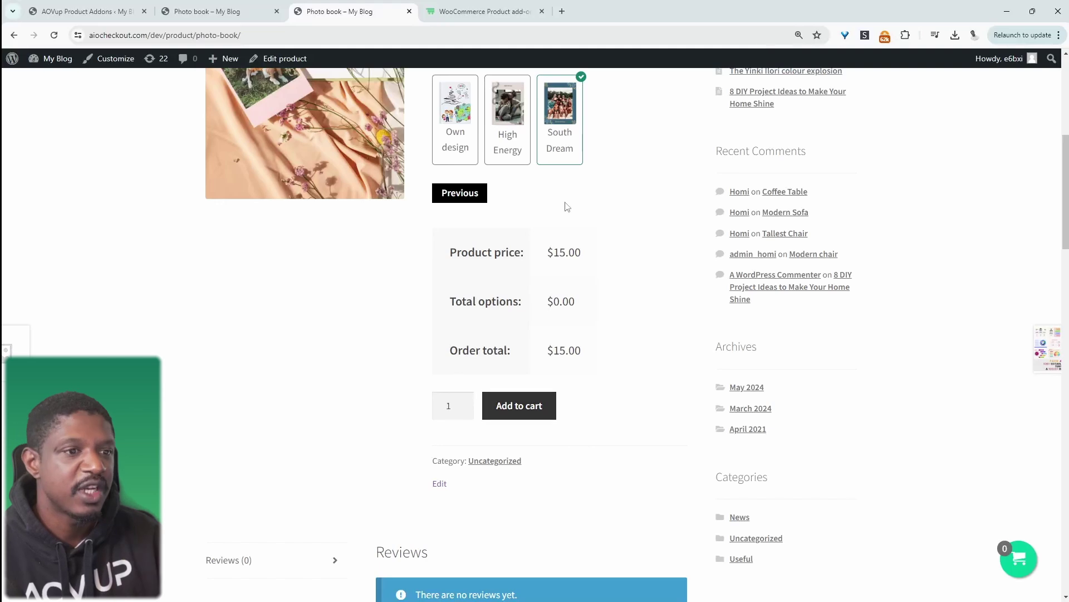
{"action": "scroll", "coordinate": [567, 207], "scroll_direction": "up", "scroll_amount": 2}
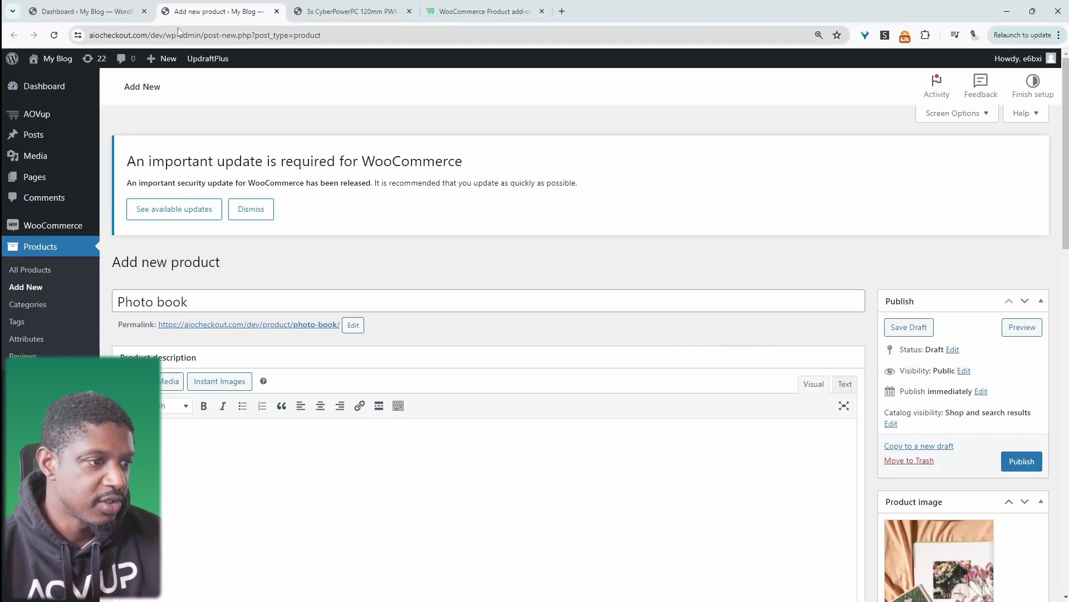
Step: Set the new Photo book product's regular price to $15 and publish it
{"action": "scroll", "coordinate": [378, 422], "scroll_direction": "down", "scroll_amount": 10}
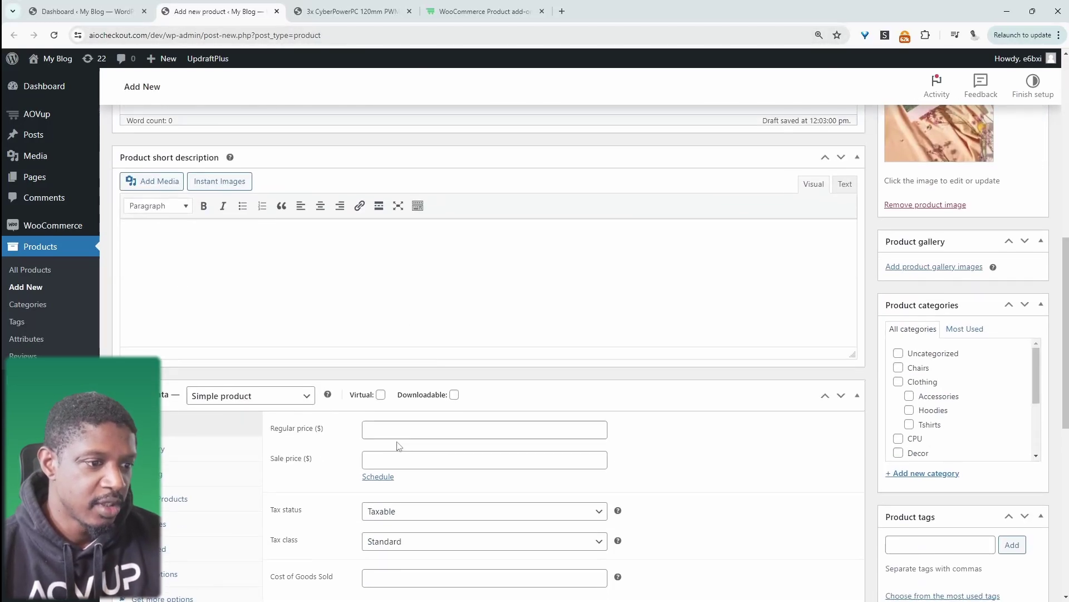
{"action": "left_click", "coordinate": [398, 432]}
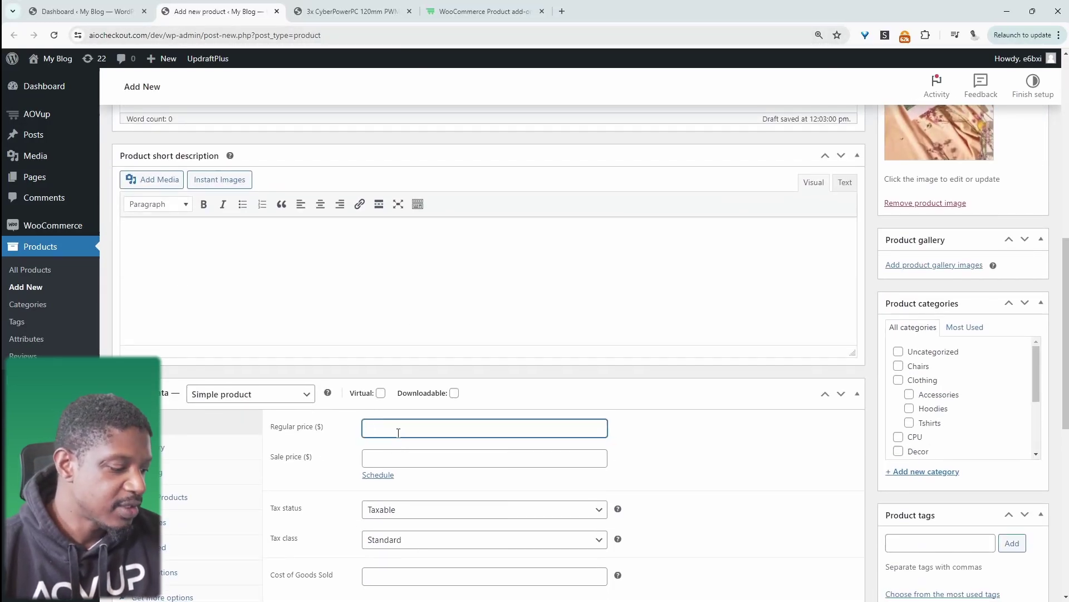
{"action": "type", "text": "15"}
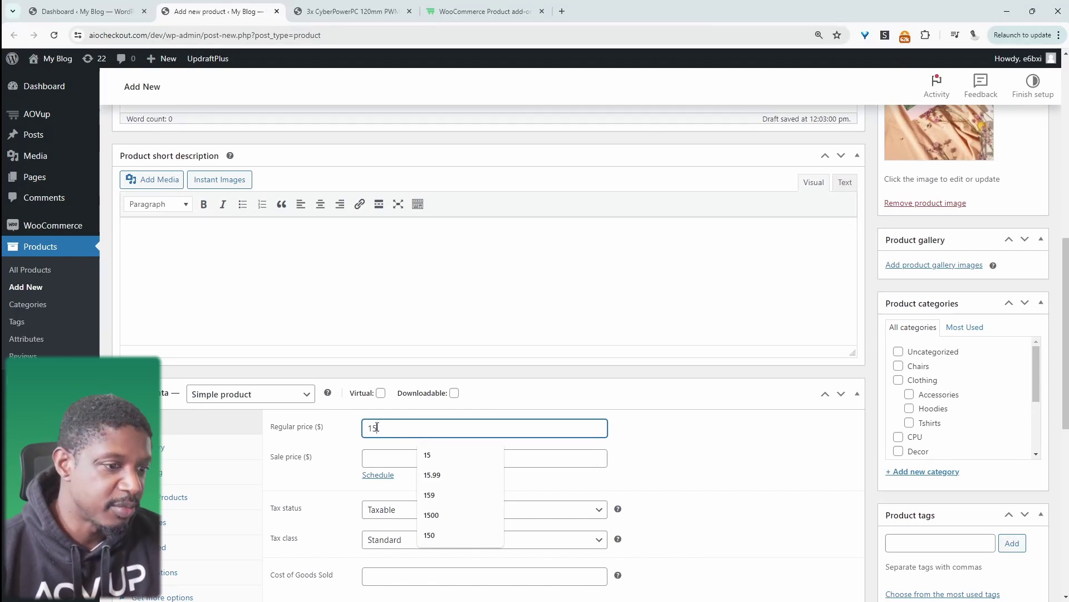
{"action": "scroll", "coordinate": [929, 418], "scroll_direction": "up", "scroll_amount": 6}
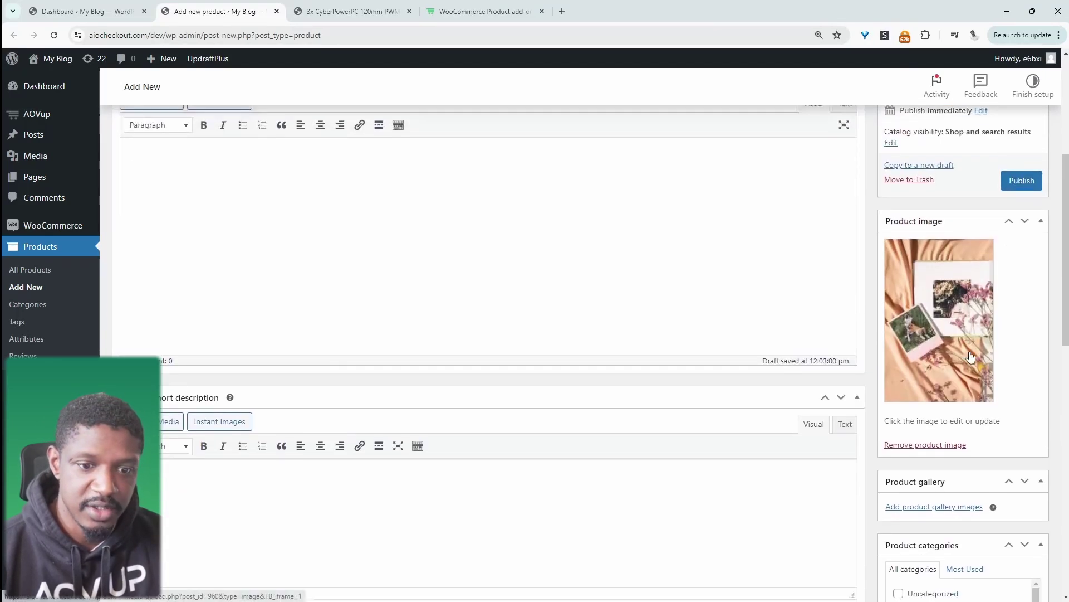
{"action": "left_click", "coordinate": [1017, 268]}
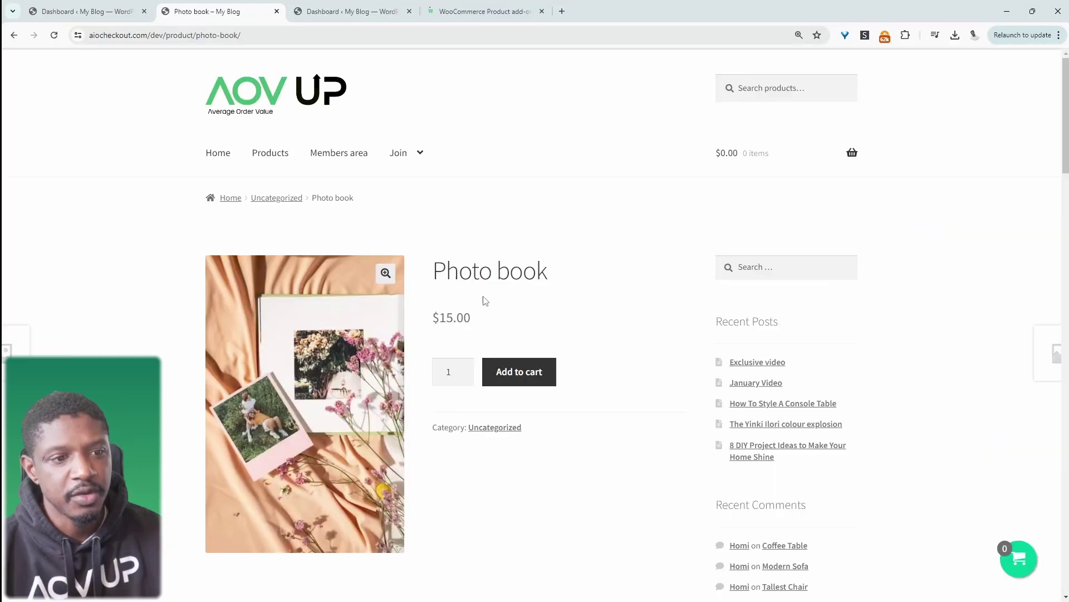
Step: Open AOVup Product Addons from the WordPress dashboard and start a new option set
{"action": "left_click", "coordinate": [222, 14]}
{"action": "mouse_move", "coordinate": [38, 157]}
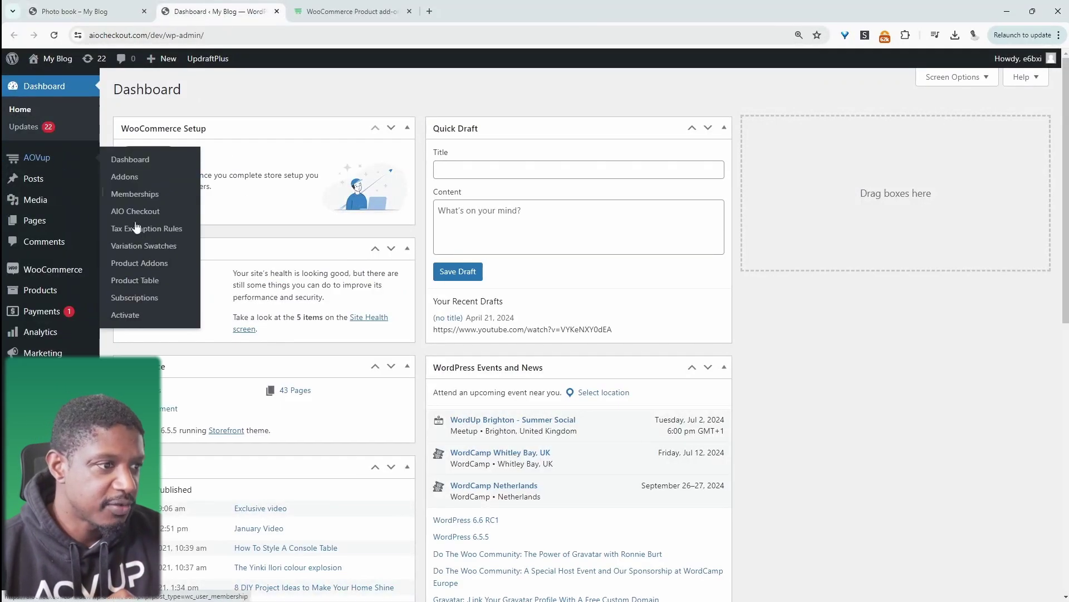
{"action": "left_click", "coordinate": [139, 262]}
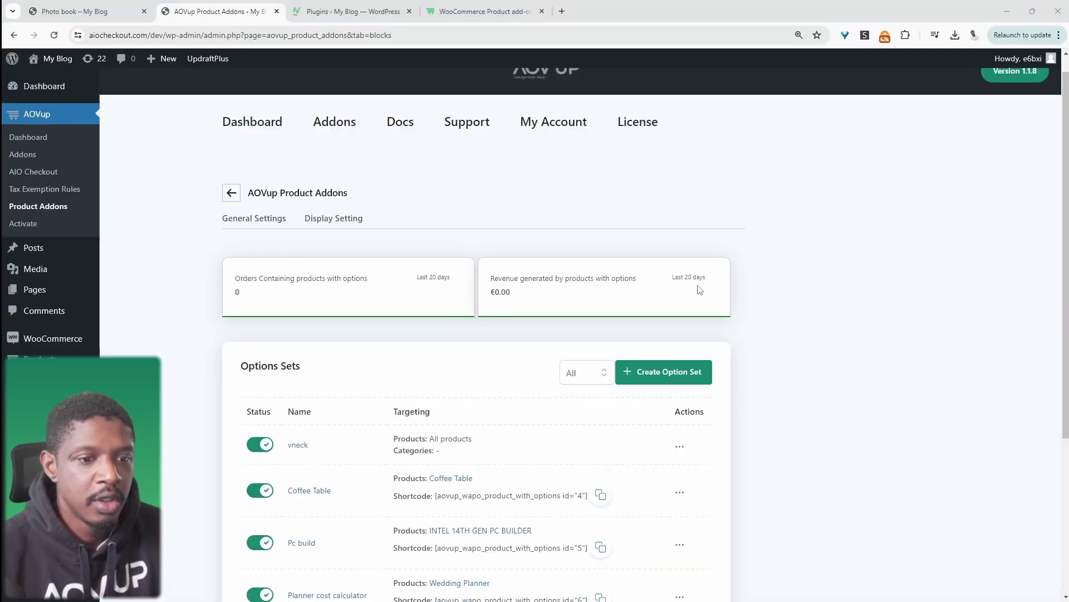
{"action": "left_click", "coordinate": [671, 374]}
Step: Name the option set "photo"
{"action": "left_click", "coordinate": [388, 354]}
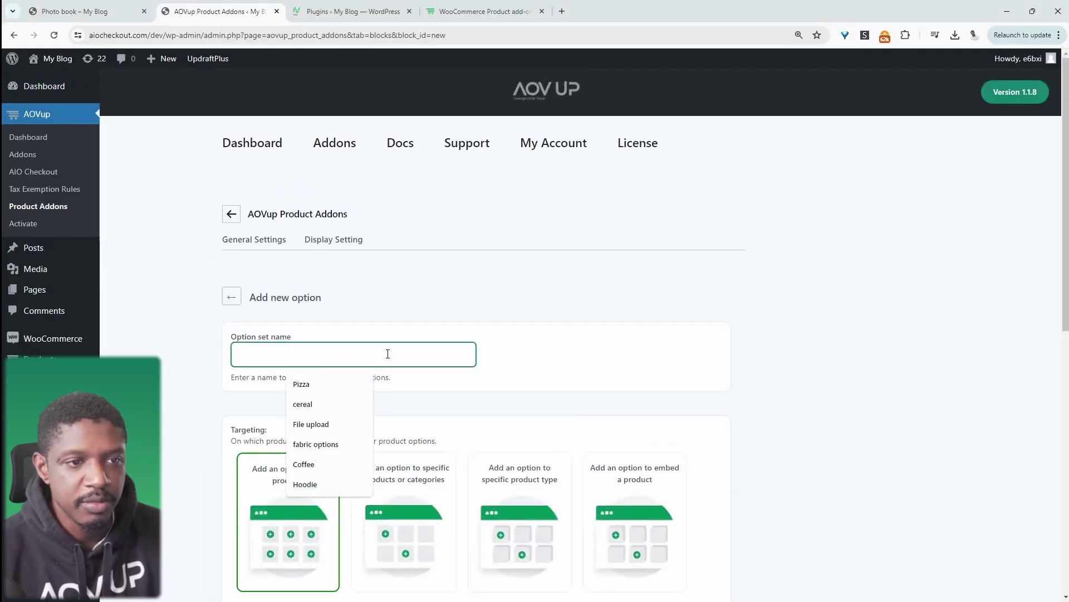
{"action": "type", "text": "pot"}
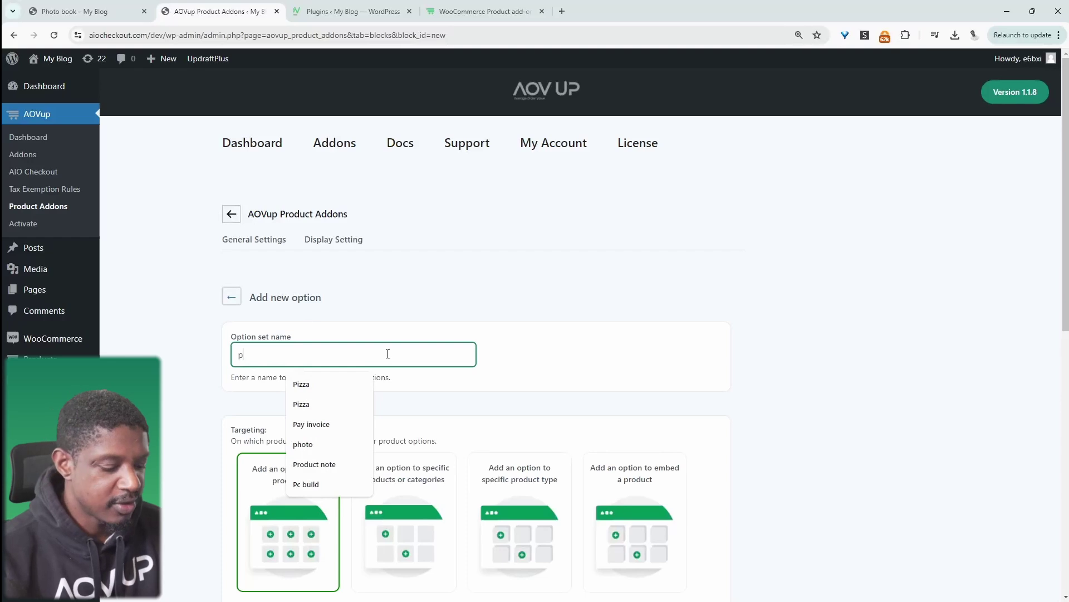
{"action": "key", "text": "BackSpace"}
{"action": "key", "text": "BackSpace"}
{"action": "type", "text": "hoto"}
Step: Target the option set to specific products or categories and search for "photo" among the products to show it in
{"action": "scroll", "coordinate": [423, 402], "scroll_direction": "down", "scroll_amount": 3}
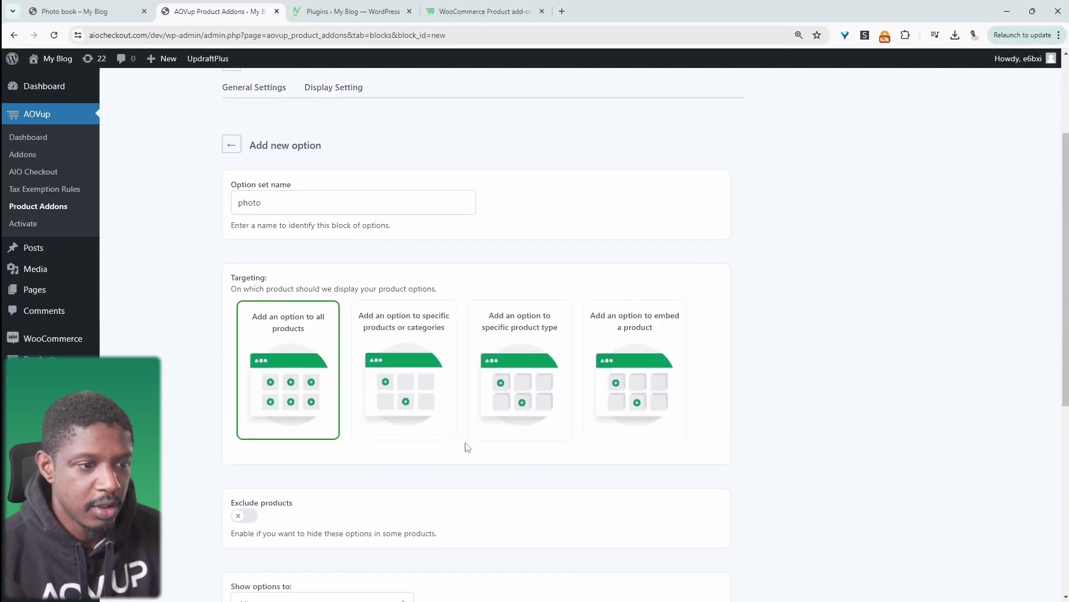
{"action": "left_click", "coordinate": [375, 385]}
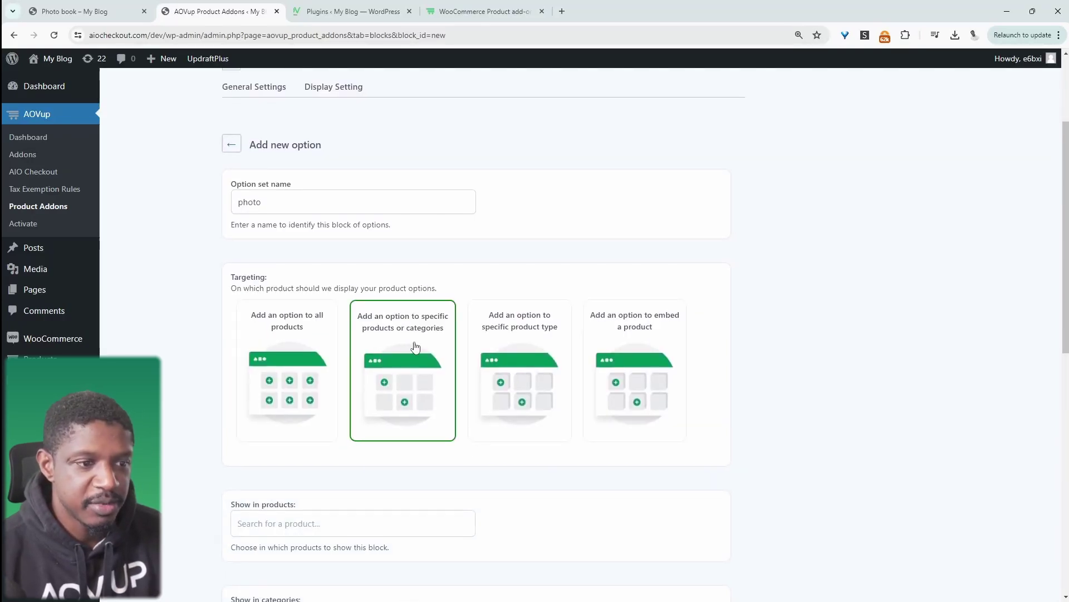
{"action": "scroll", "coordinate": [410, 440], "scroll_direction": "down", "scroll_amount": 3}
{"action": "left_click", "coordinate": [258, 323]}
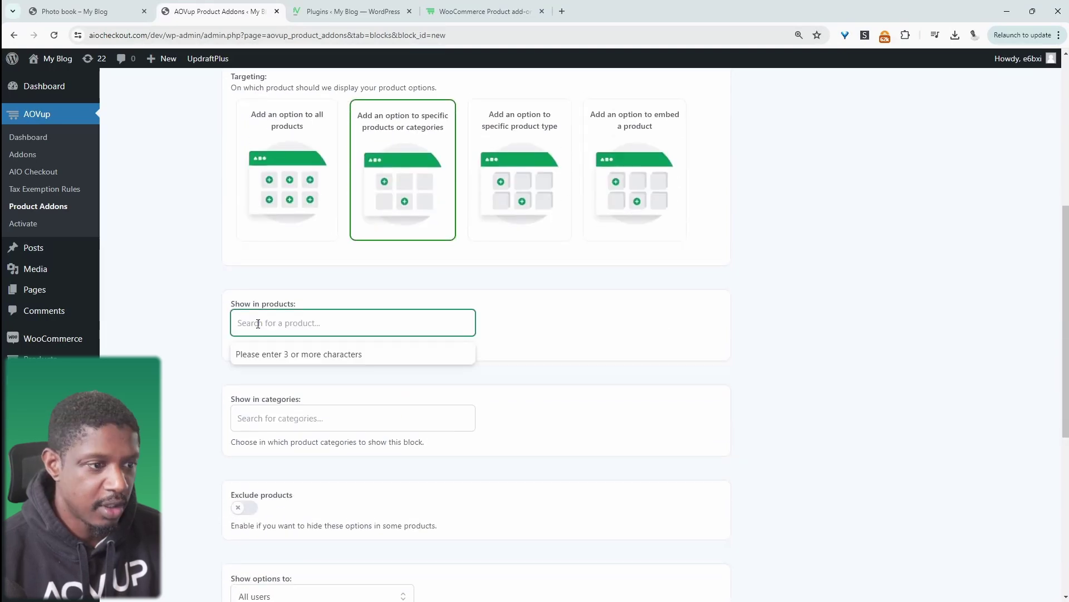
{"action": "type", "text": "photo"}
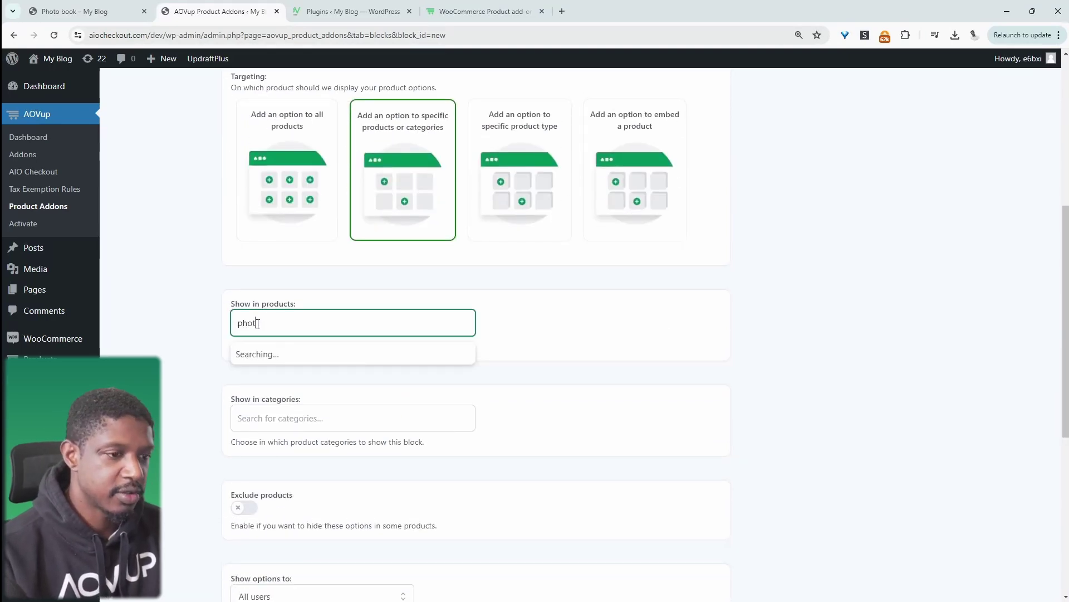
Step: Add a Label or image option titled "Size" with the first label "A4"
{"action": "scroll", "coordinate": [459, 423], "scroll_direction": "down", "scroll_amount": 6}
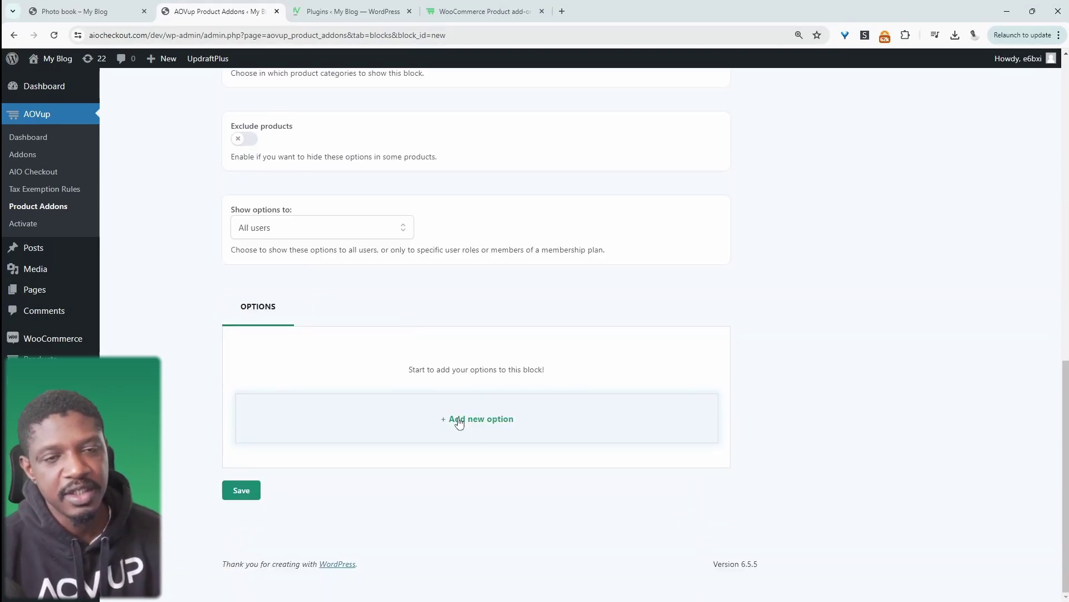
{"action": "left_click", "coordinate": [459, 423]}
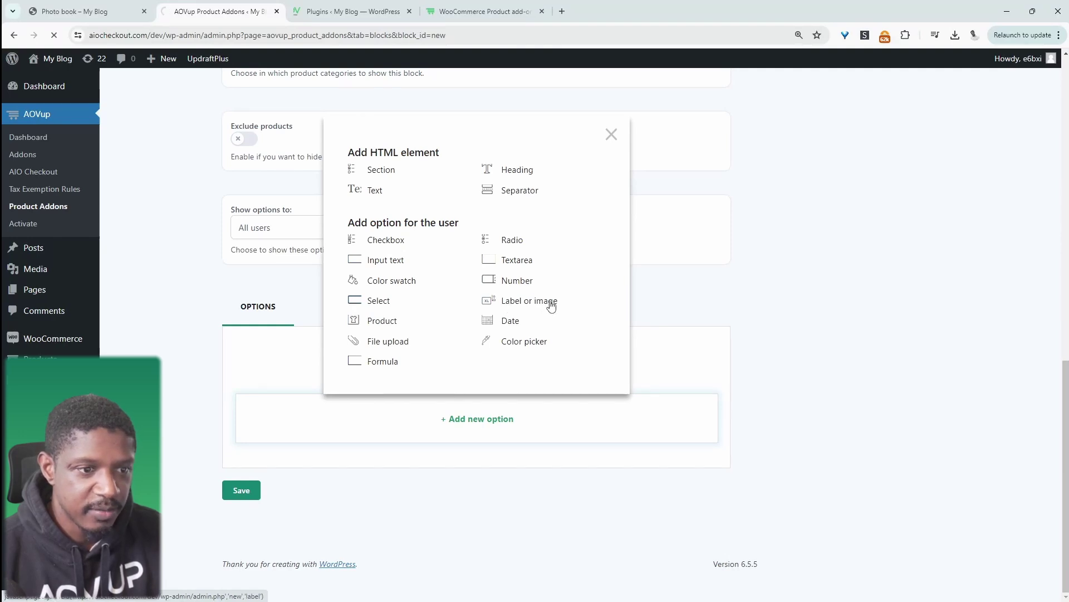
{"action": "left_click", "coordinate": [554, 304]}
{"action": "left_click", "coordinate": [735, 255]}
{"action": "type", "text": "Size"}
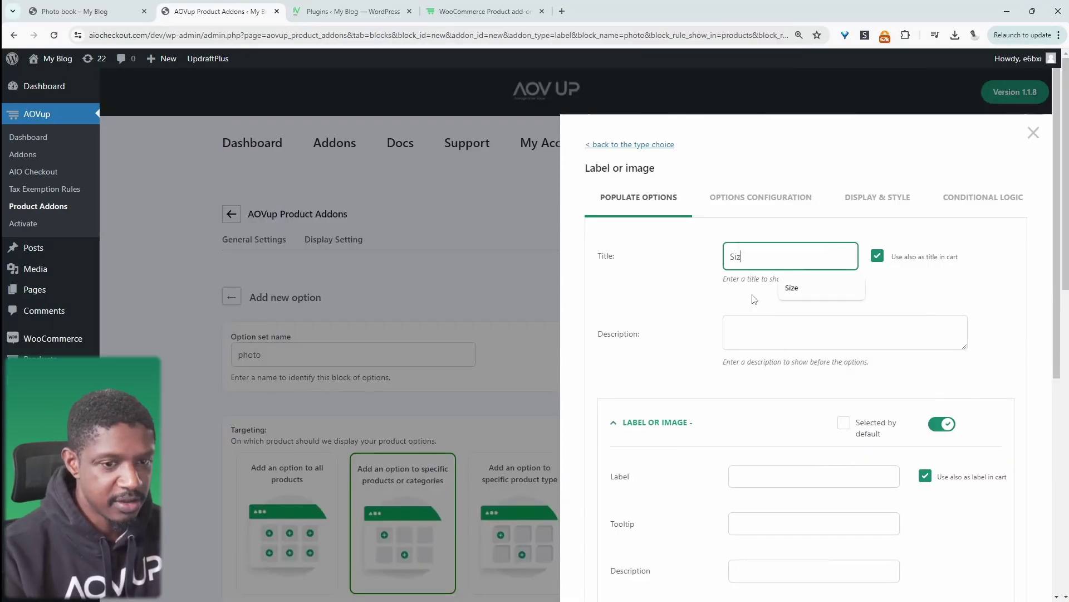
{"action": "left_click", "coordinate": [764, 475]}
{"action": "type", "text": "A4"}
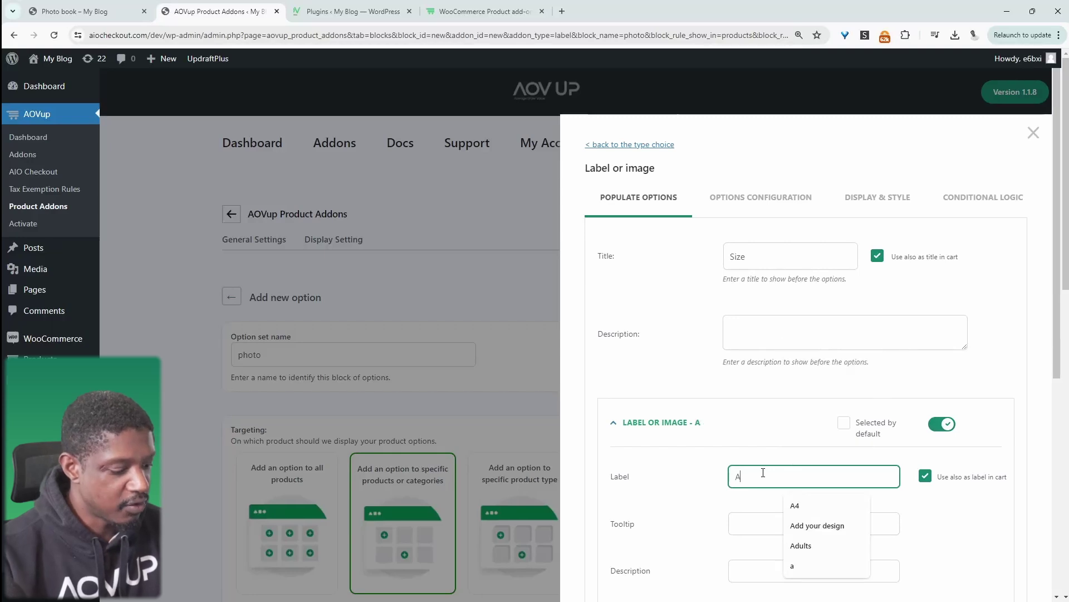
Step: Add a second label "A3" to the Size option below the A4 label
{"action": "scroll", "coordinate": [764, 472], "scroll_direction": "down", "scroll_amount": 5}
{"action": "scroll", "coordinate": [764, 472], "scroll_direction": "down", "scroll_amount": 2}
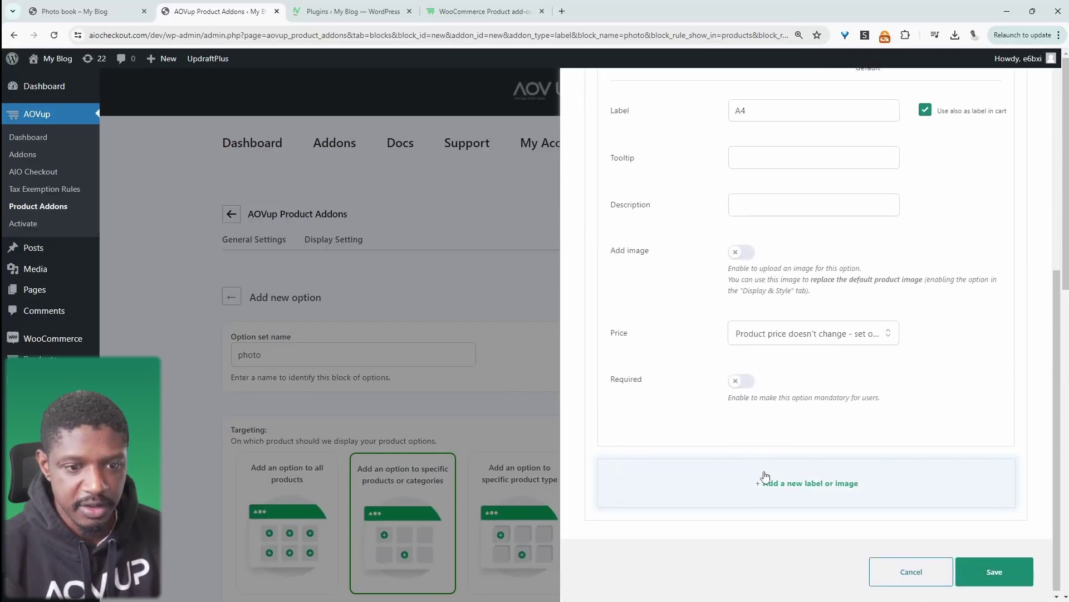
{"action": "left_click", "coordinate": [764, 477]}
{"action": "scroll", "coordinate": [778, 542], "scroll_direction": "down", "scroll_amount": 1}
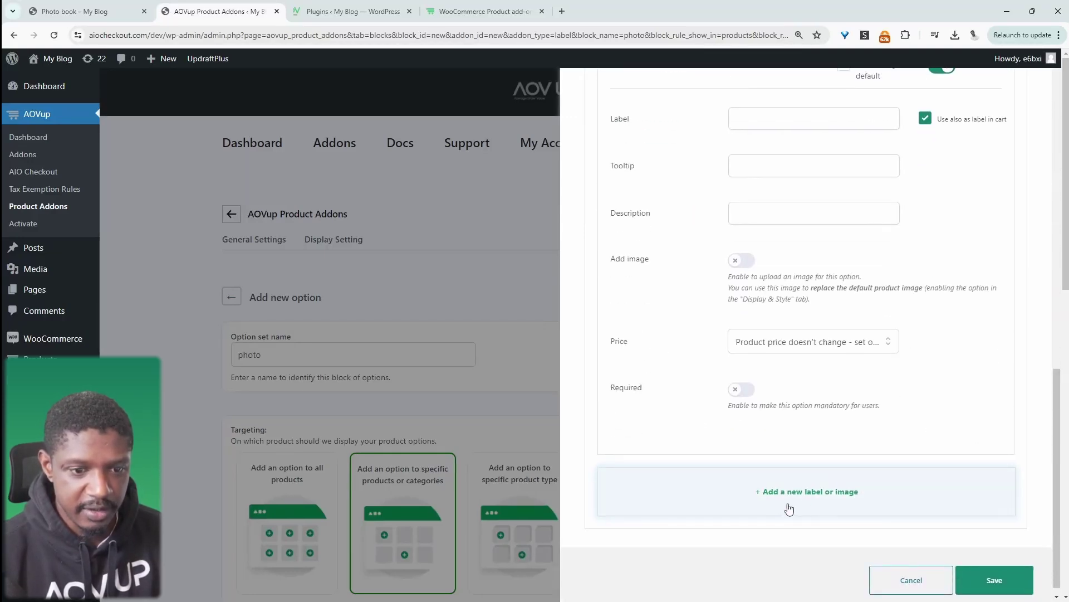
{"action": "left_click", "coordinate": [823, 507]}
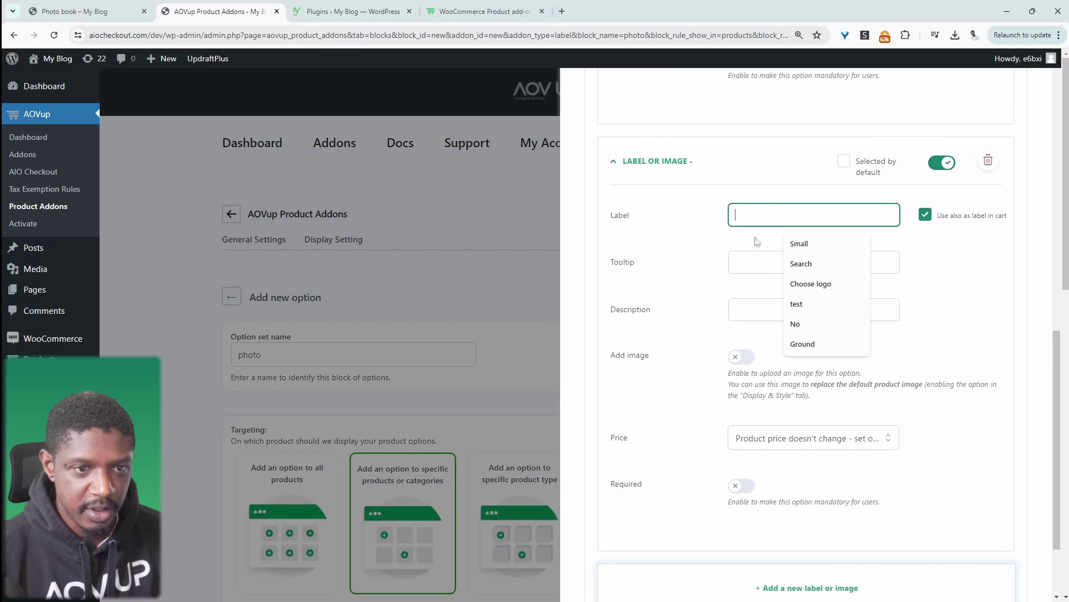
{"action": "type", "text": "A"}
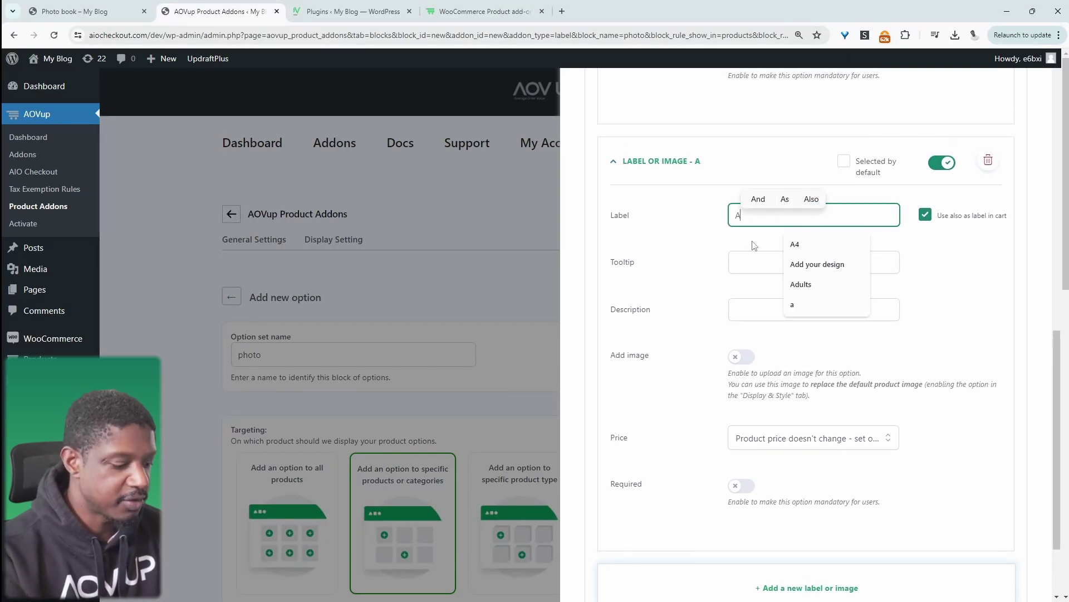
{"action": "type", "text": "3"}
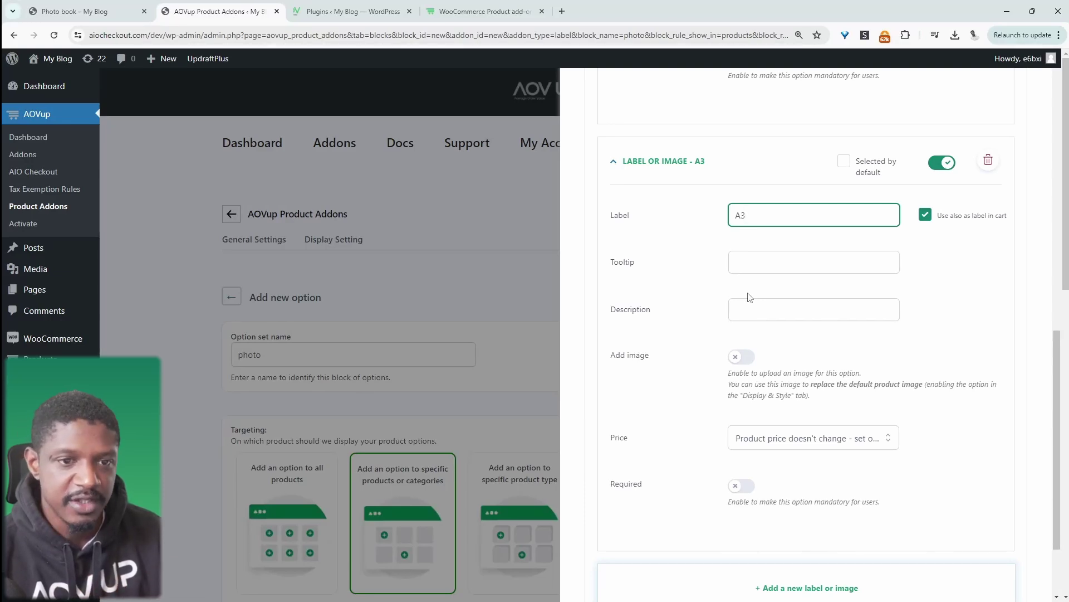
Step: Make the A4 label increase the product price by a fixed regular cost of 10 and save the Size option
{"action": "scroll", "coordinate": [760, 252], "scroll_direction": "up", "scroll_amount": 5}
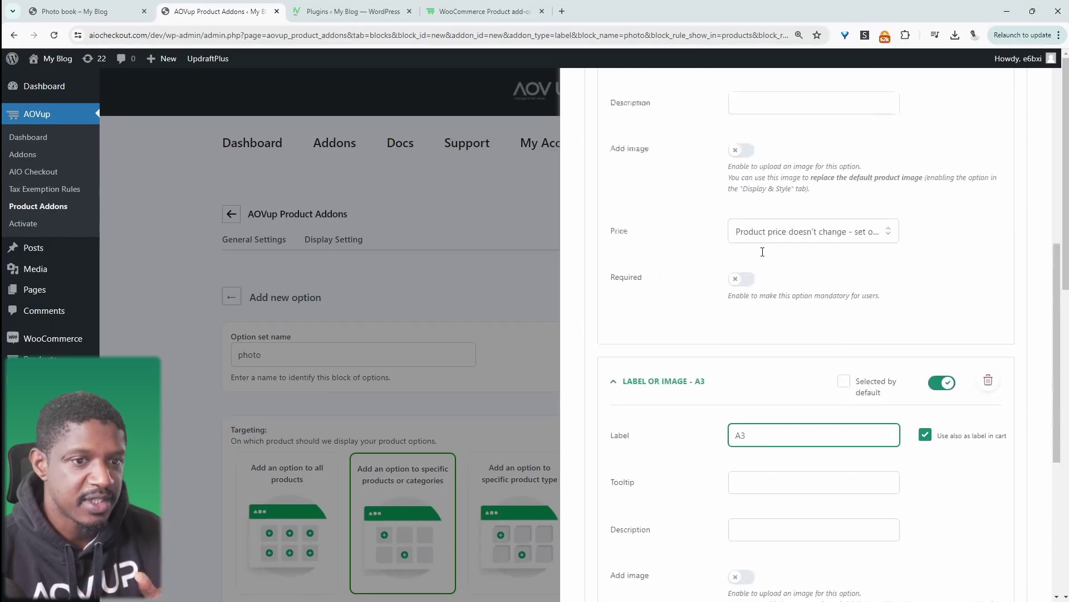
{"action": "scroll", "coordinate": [763, 252], "scroll_direction": "up", "scroll_amount": 3}
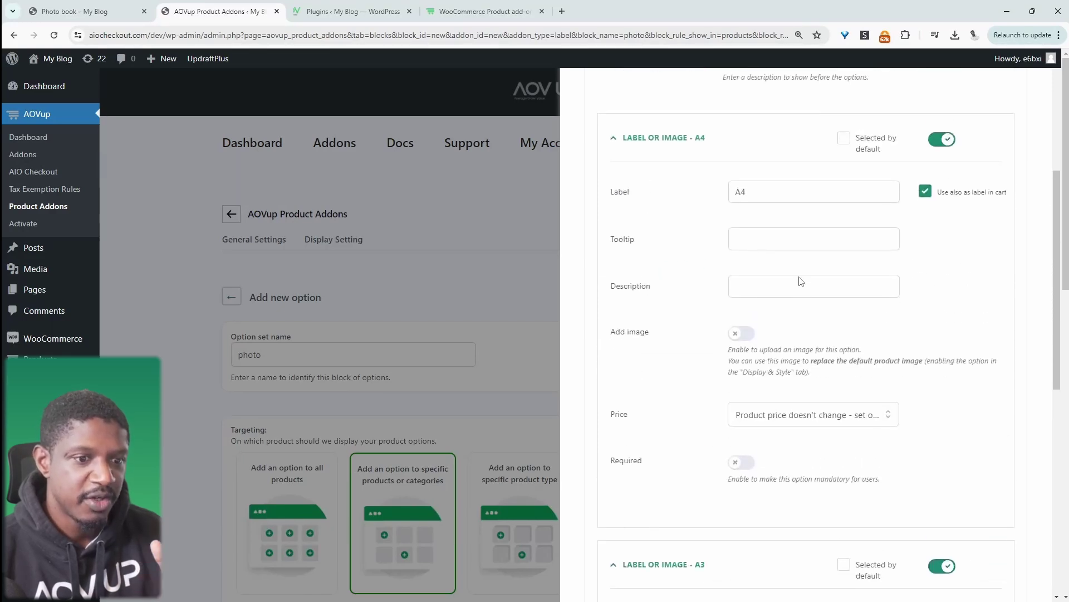
{"action": "left_click", "coordinate": [739, 200]}
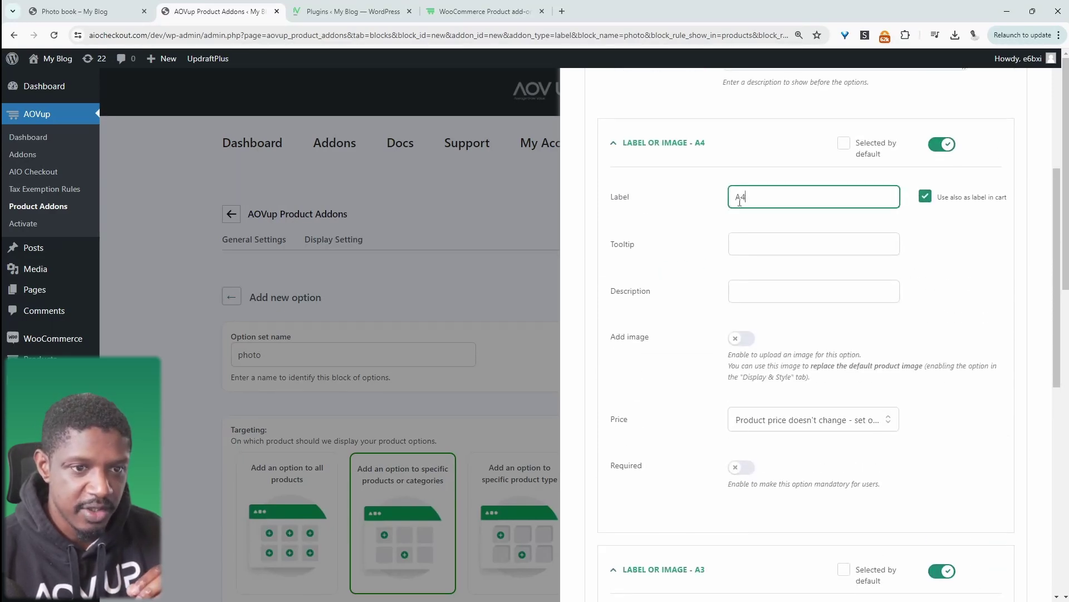
{"action": "left_click", "coordinate": [731, 424]}
{"action": "left_click", "coordinate": [778, 452]}
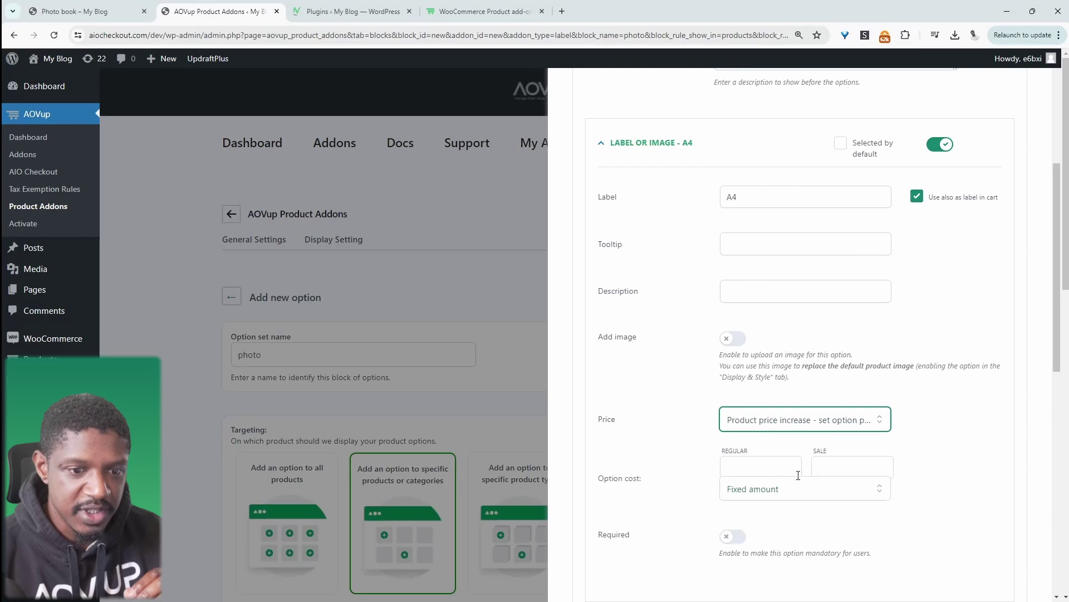
{"action": "left_click", "coordinate": [773, 467]}
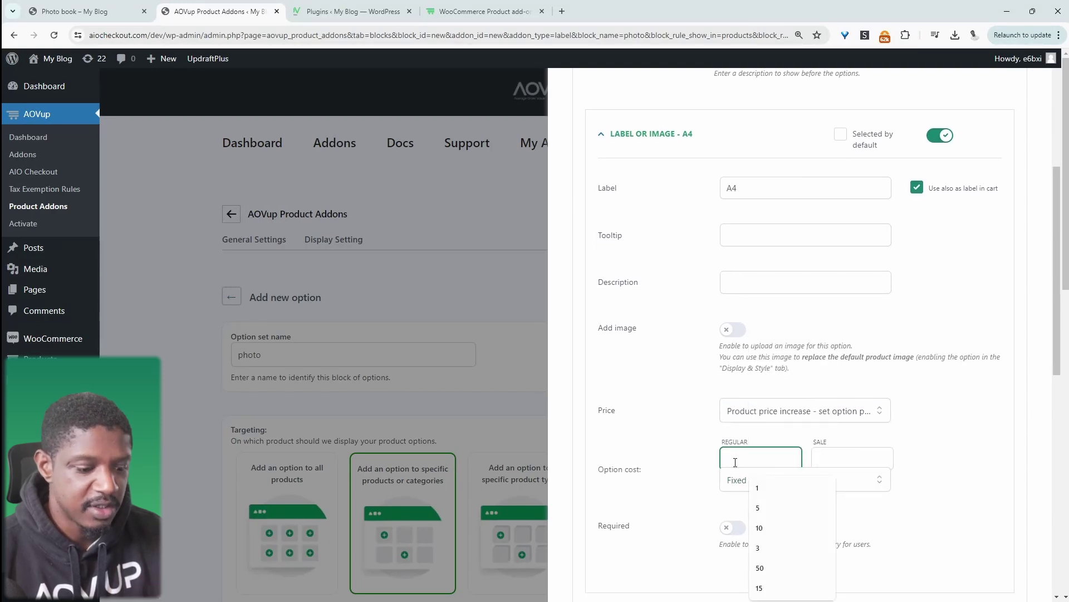
{"action": "type", "text": "10"}
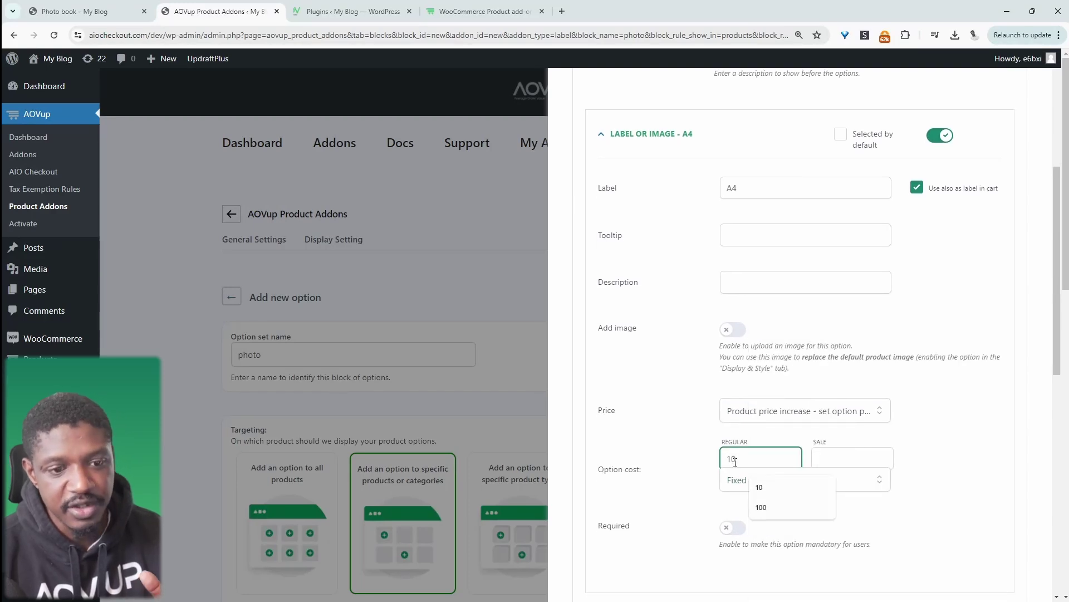
{"action": "scroll", "coordinate": [702, 454], "scroll_direction": "down", "scroll_amount": 2}
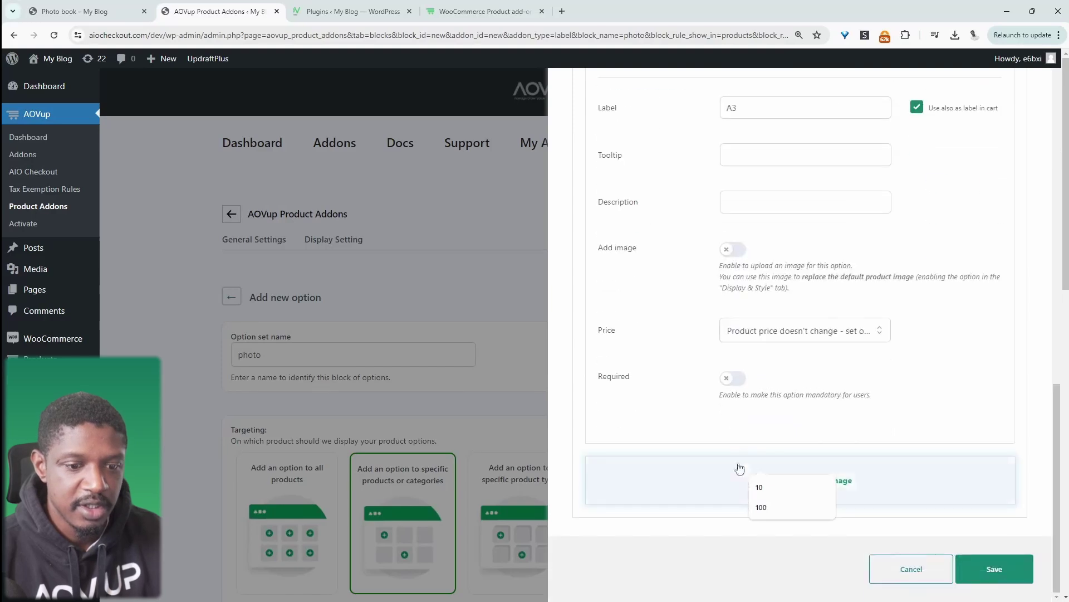
{"action": "left_click", "coordinate": [989, 569]}
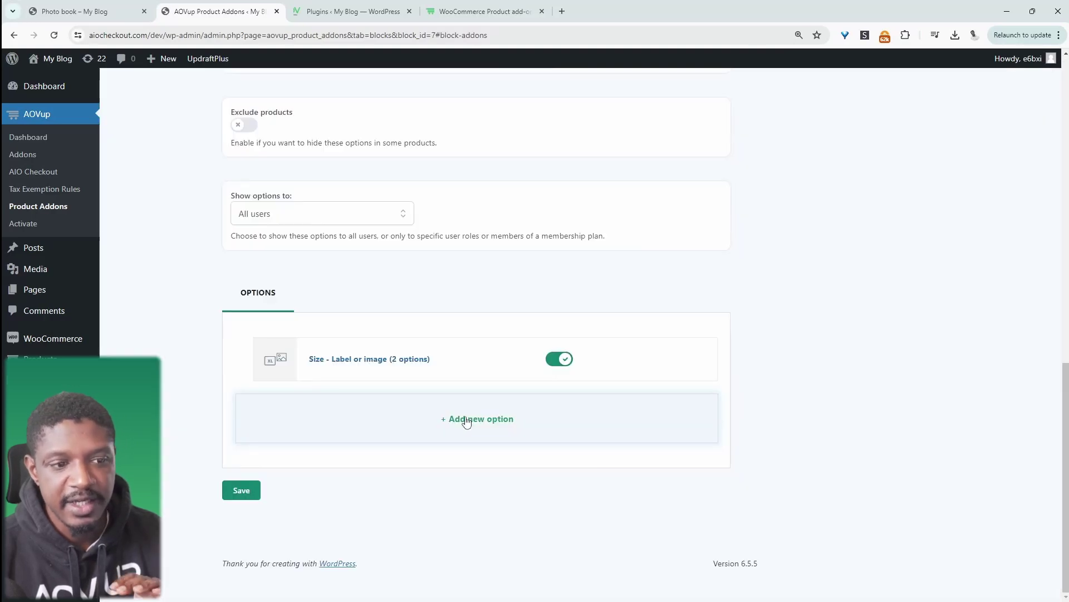
Step: Add another Label or image option titled "Type" with the first label "Hardcover"
{"action": "left_click", "coordinate": [465, 422]}
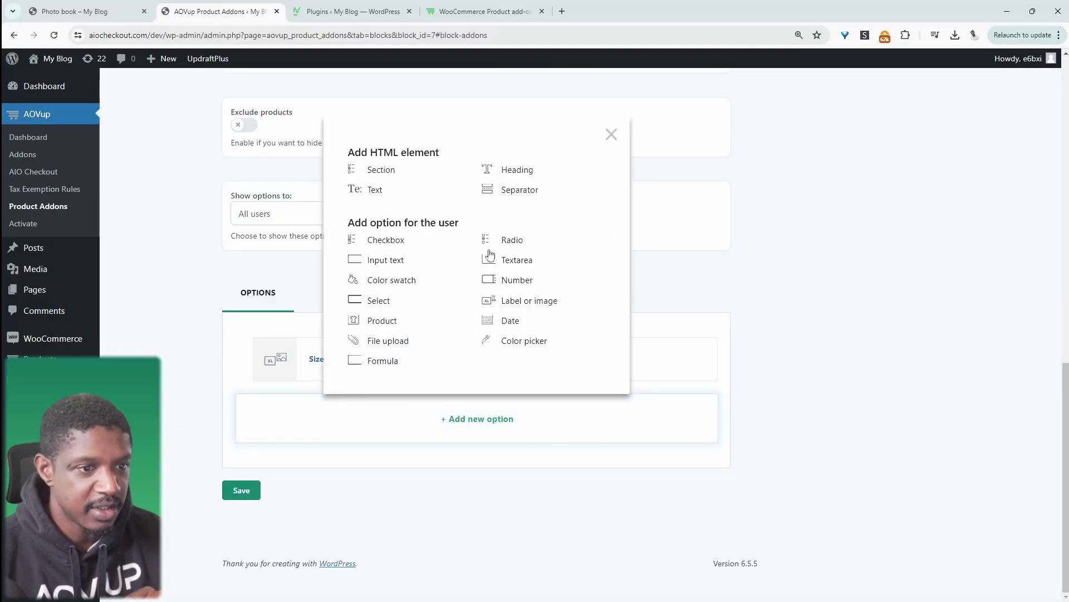
{"action": "left_click", "coordinate": [530, 305]}
{"action": "left_click", "coordinate": [774, 260]}
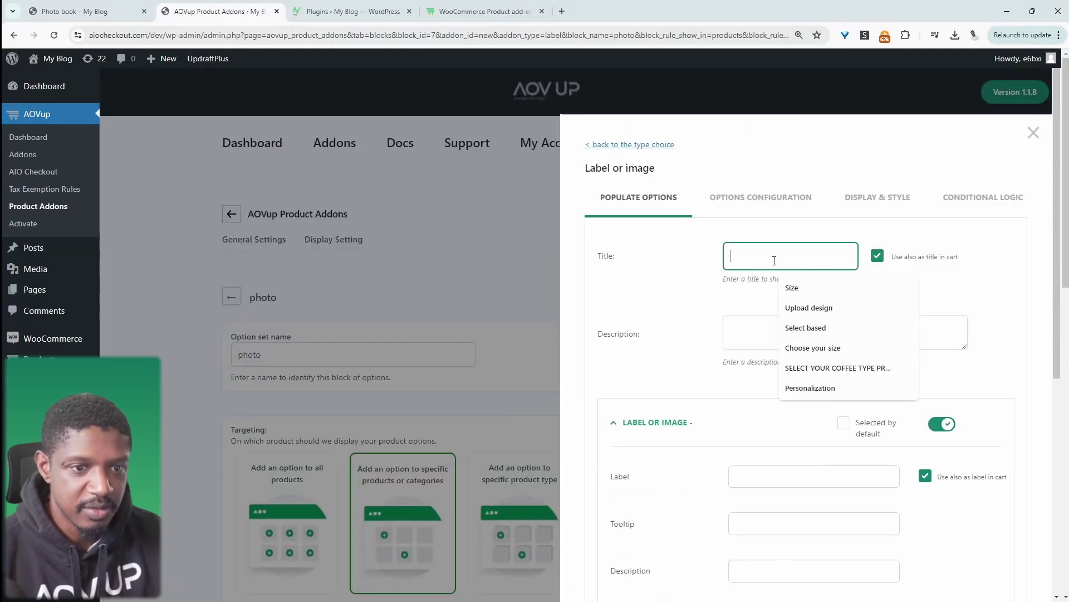
{"action": "type", "text": "Type"}
{"action": "scroll", "coordinate": [774, 262], "scroll_direction": "down", "scroll_amount": 3}
{"action": "left_click", "coordinate": [769, 321]}
{"action": "type", "text": "Hardcover"}
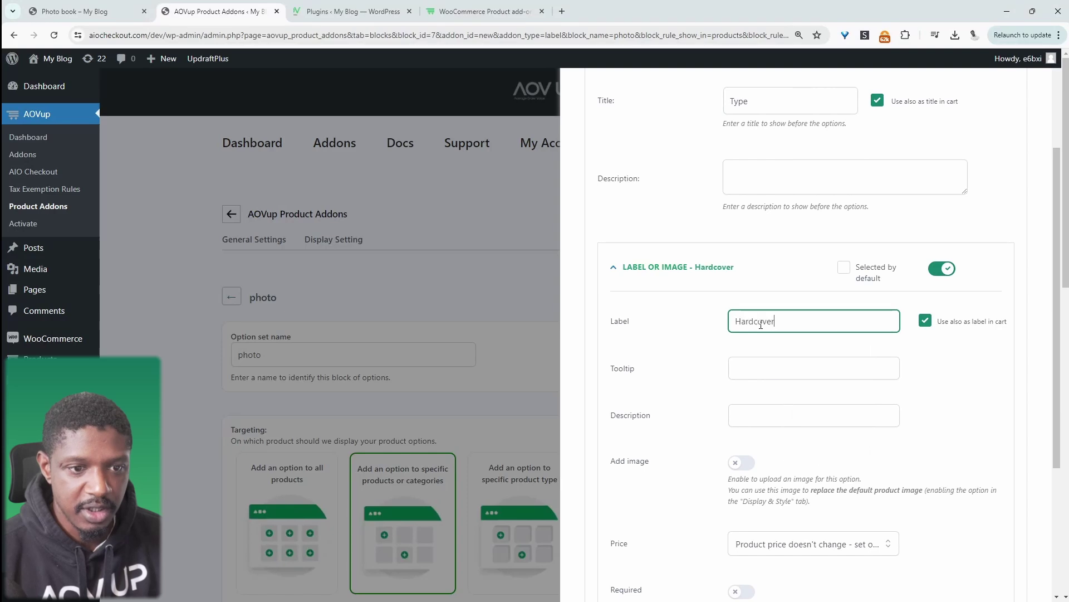
Step: Add a second label "Softcover" to the Type option
{"action": "scroll", "coordinate": [829, 504], "scroll_direction": "down", "scroll_amount": 4}
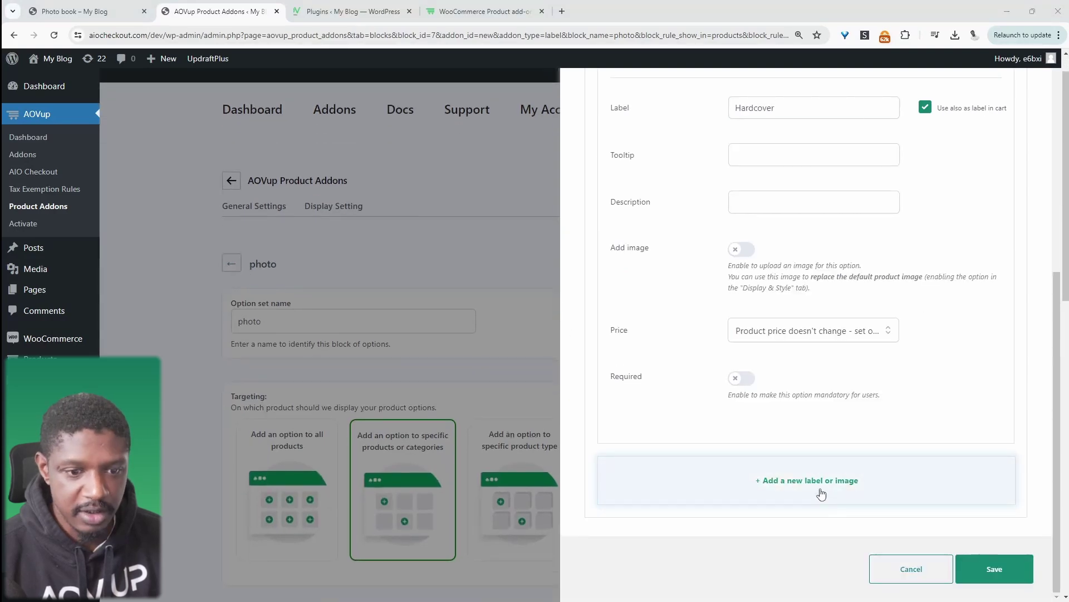
{"action": "left_click", "coordinate": [821, 494]}
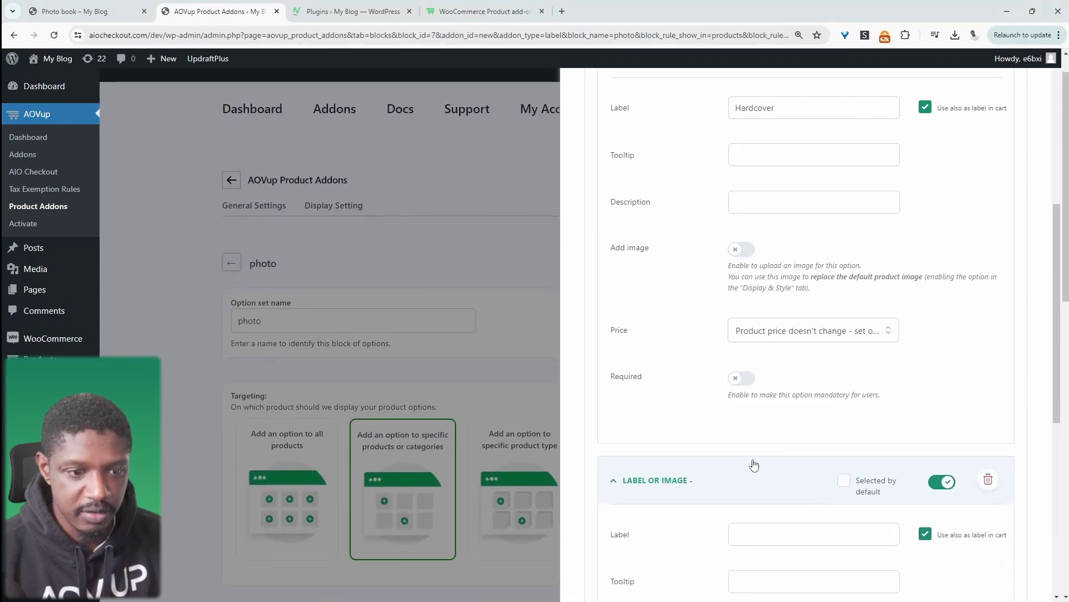
{"action": "scroll", "coordinate": [755, 465], "scroll_direction": "down", "scroll_amount": 4}
{"action": "left_click", "coordinate": [762, 335]}
{"action": "type", "text": "Softcover"}
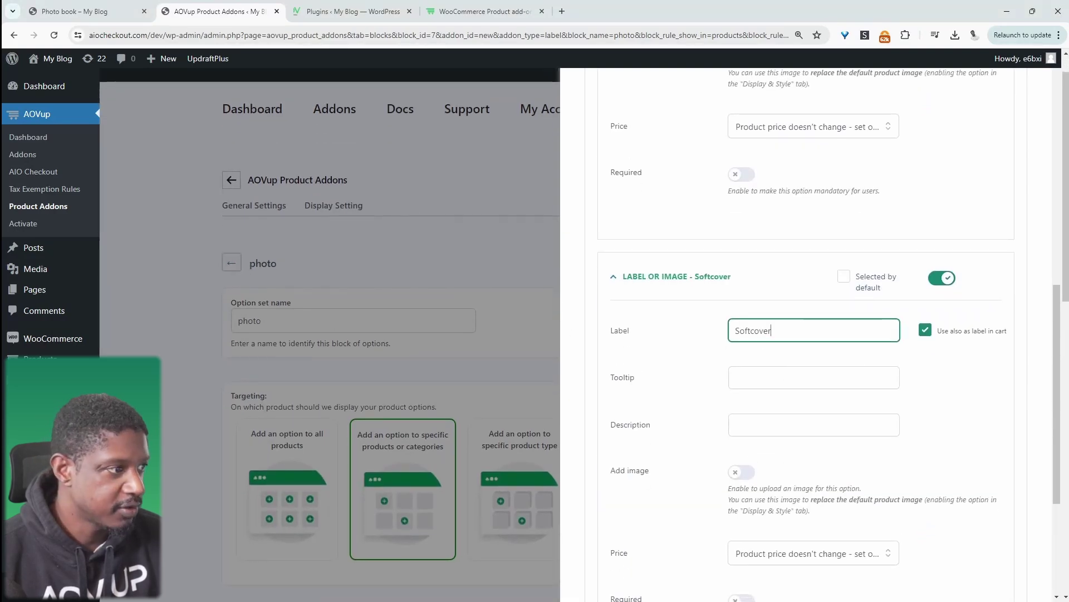
Step: Add a third label to the Type option for the "Real photo" hard cover variant
{"action": "scroll", "coordinate": [780, 479], "scroll_direction": "down", "scroll_amount": 4}
{"action": "left_click", "coordinate": [771, 480]}
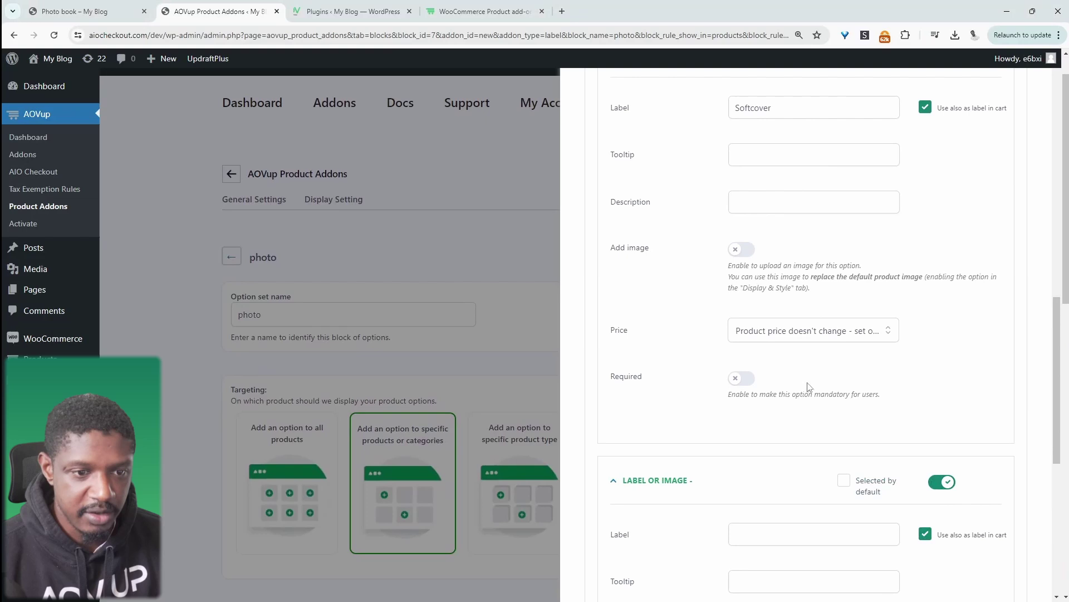
{"action": "left_click", "coordinate": [776, 526]}
{"action": "type", "text": "Real photo"}
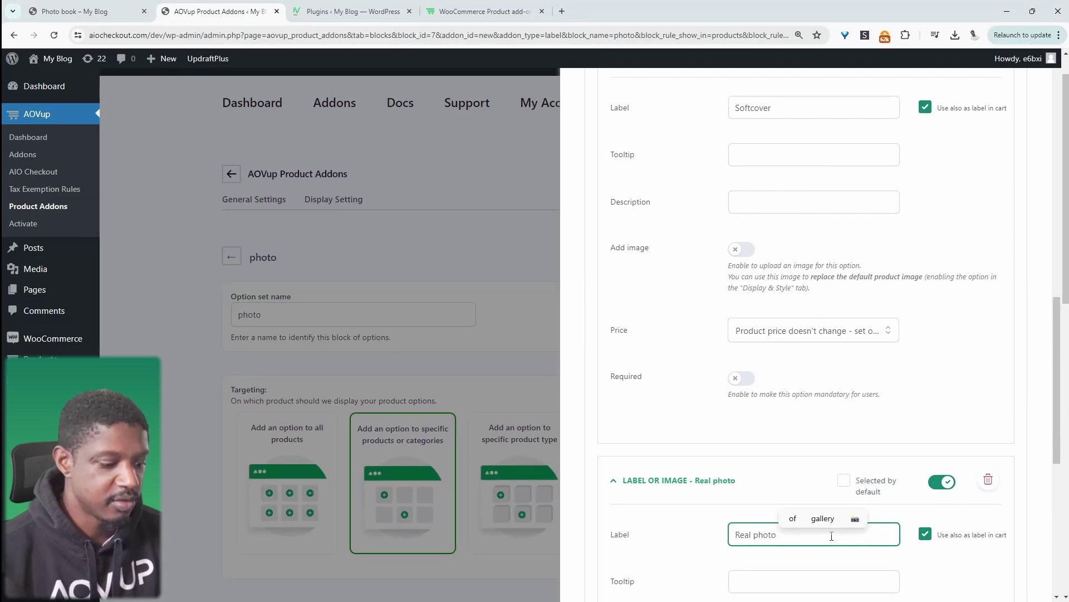
{"action": "type", "text": "Har"}
Step: Enable an image for the Hardcover label and upload PB_LF_HC.png, PB_SC.png and PB_HC_active.png from Downloads to the media library
{"action": "scroll", "coordinate": [865, 294], "scroll_direction": "up", "scroll_amount": 8}
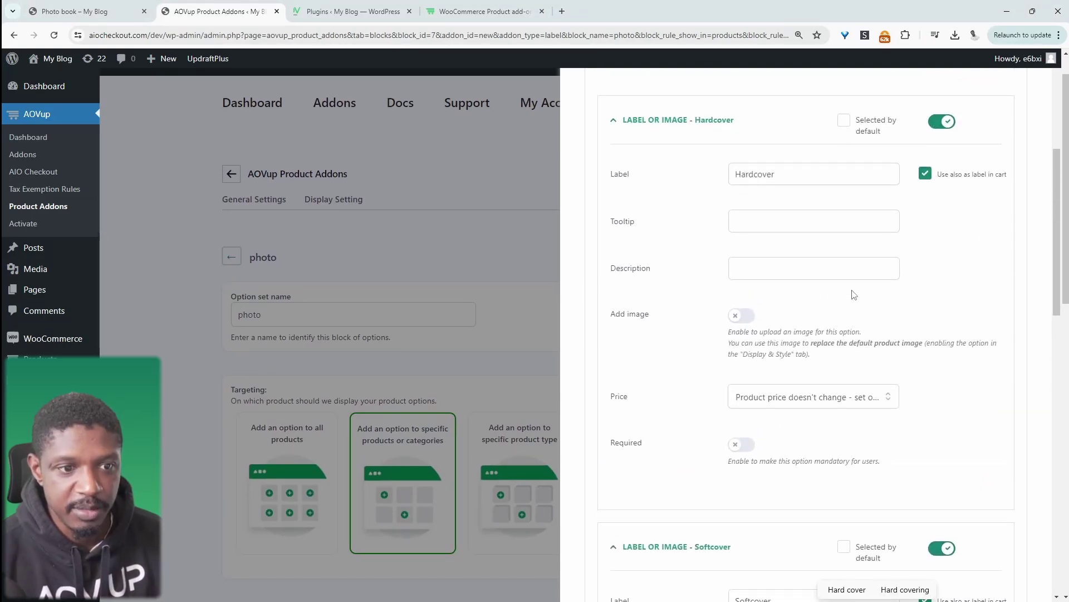
{"action": "left_click", "coordinate": [740, 316]}
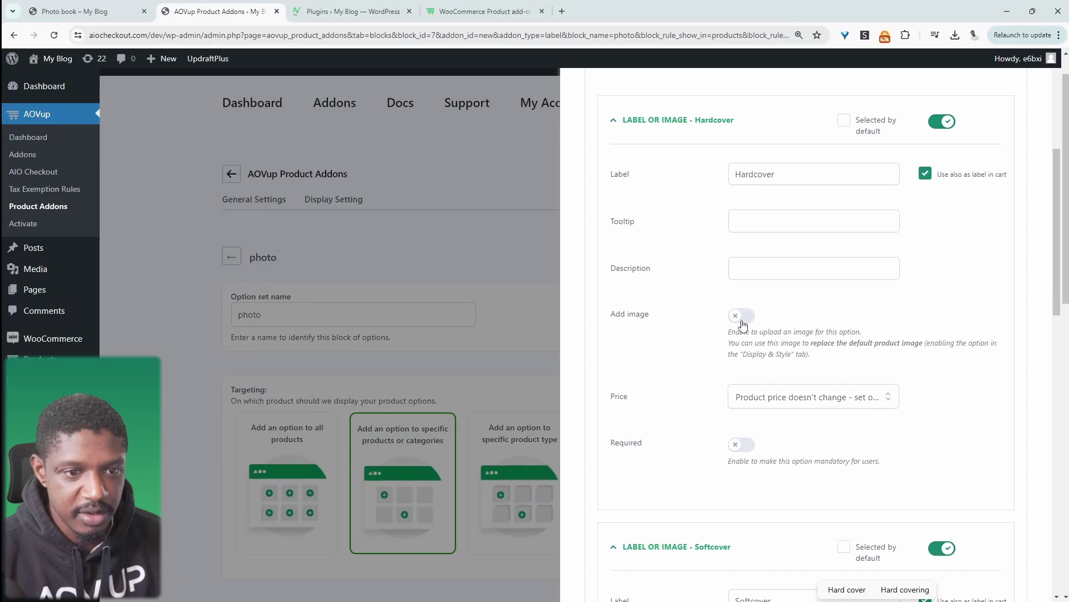
{"action": "left_click", "coordinate": [886, 452]}
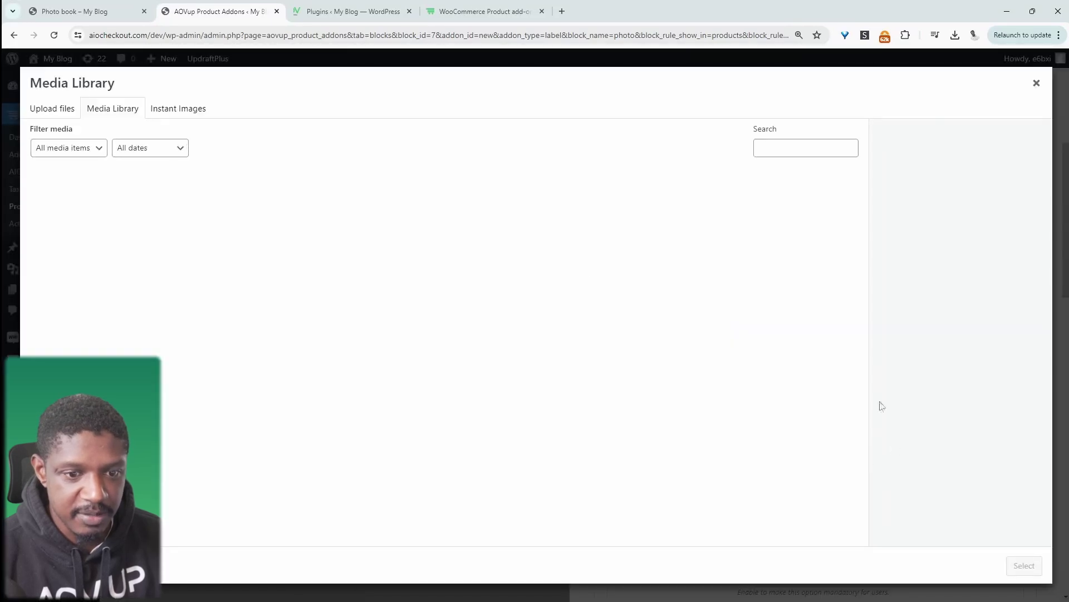
{"action": "left_click", "coordinate": [541, 319]}
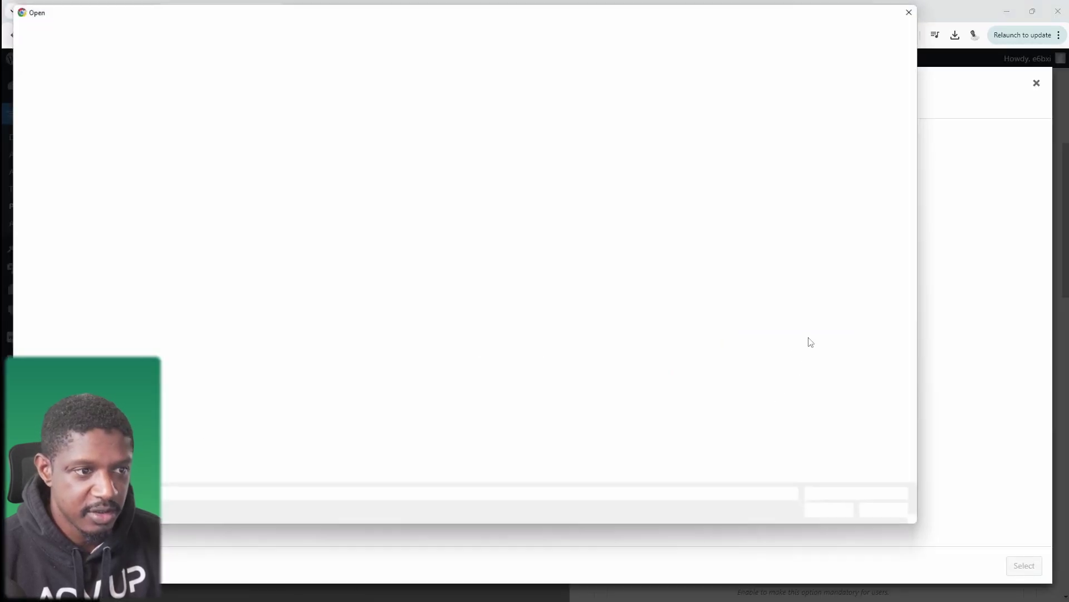
{"action": "left_click_drag", "start_coordinate": [483, 152], "coordinate": [323, 111]}
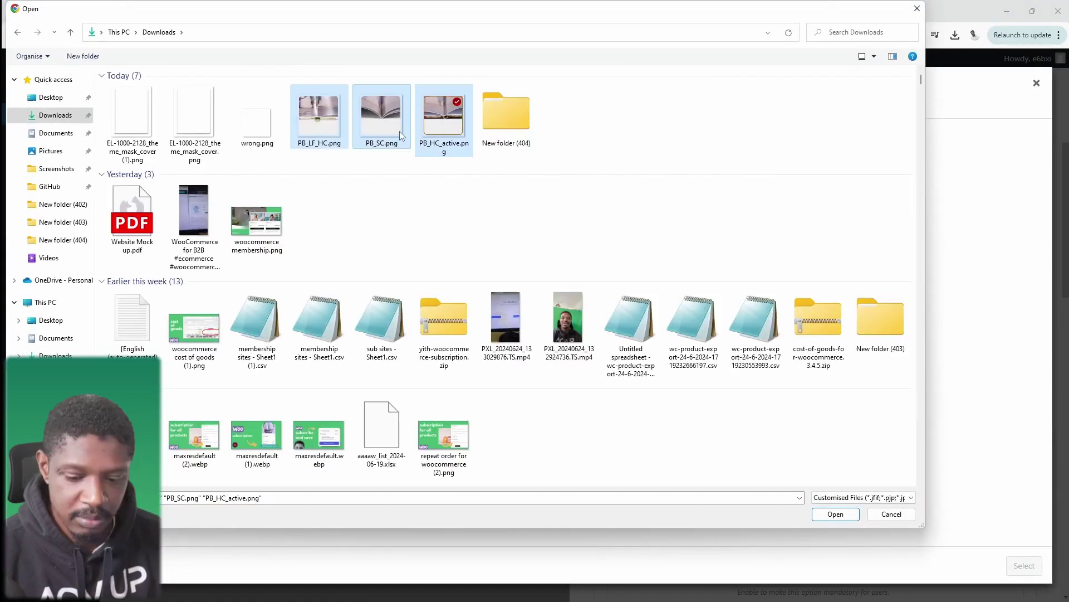
{"action": "key", "text": "Return"}
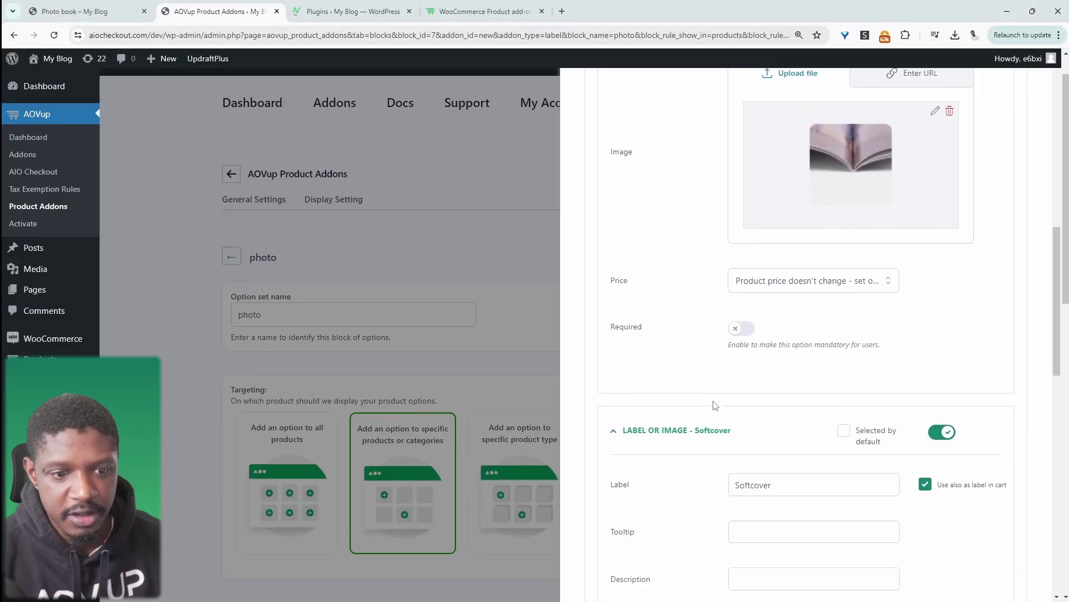
Step: Enable an image for the Softcover label and start choosing its image file
{"action": "scroll", "coordinate": [716, 406], "scroll_direction": "down", "scroll_amount": 10}
{"action": "left_click", "coordinate": [741, 299]}
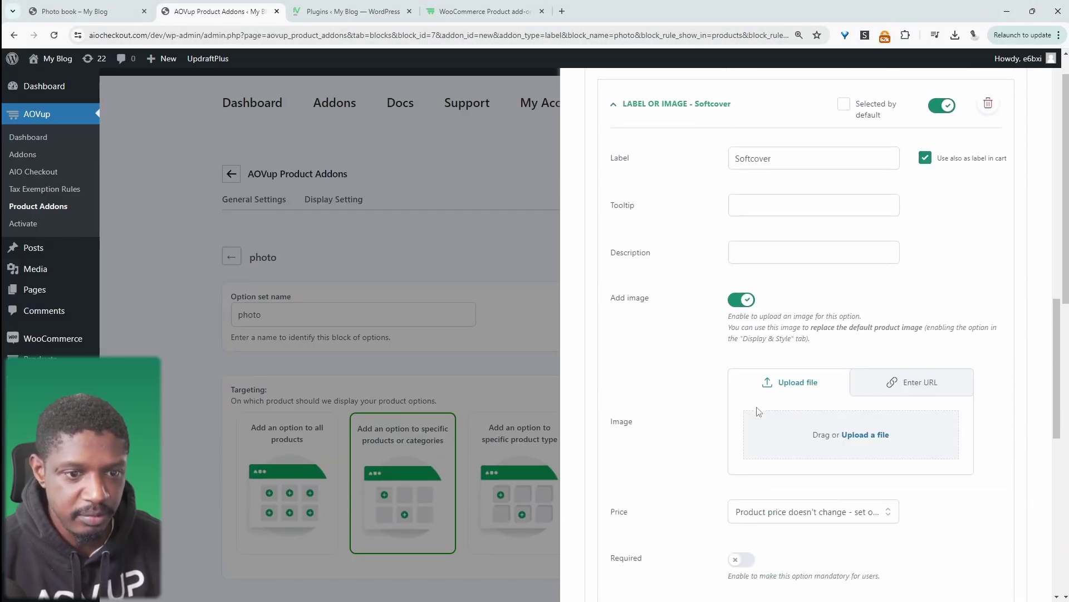
{"action": "left_click", "coordinate": [858, 437]}
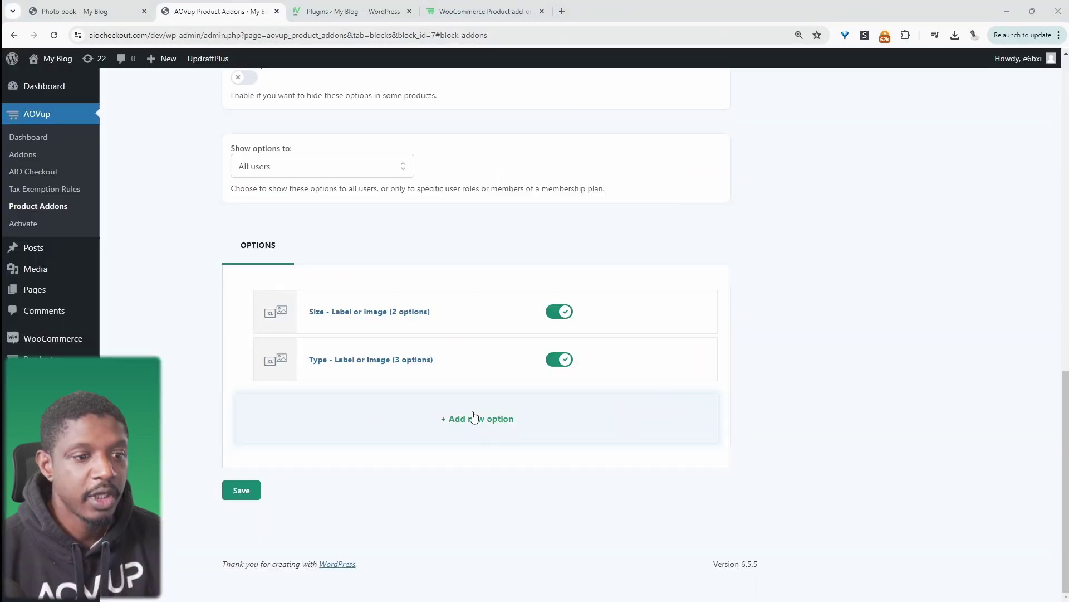
Step: Add a Label or image option titled "Designs" with the first label "Own design"
{"action": "left_click", "coordinate": [474, 416]}
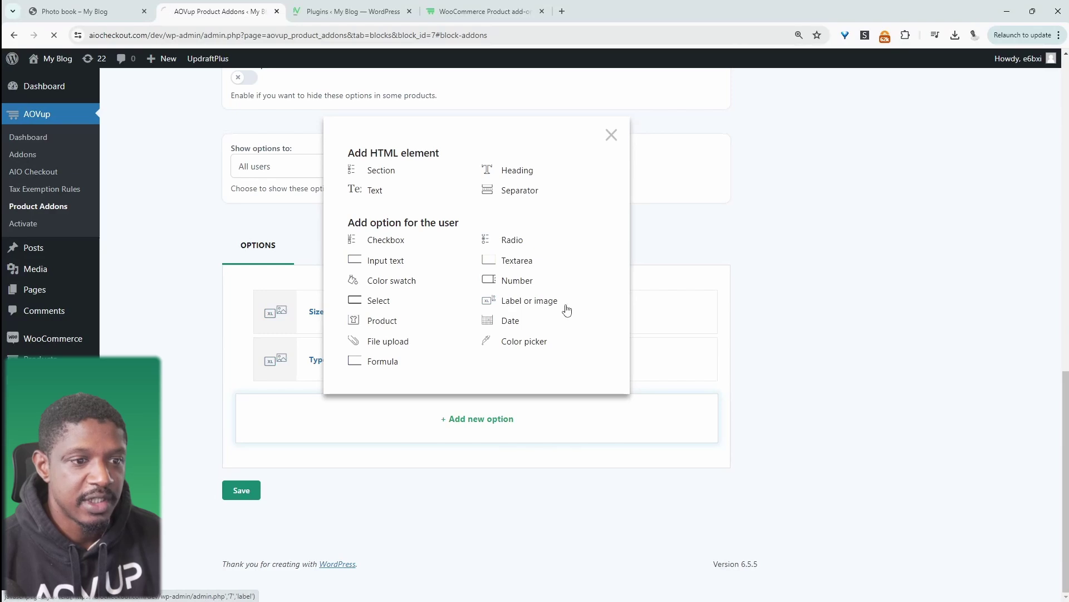
{"action": "left_click", "coordinate": [532, 304]}
{"action": "type", "text": "Designs"}
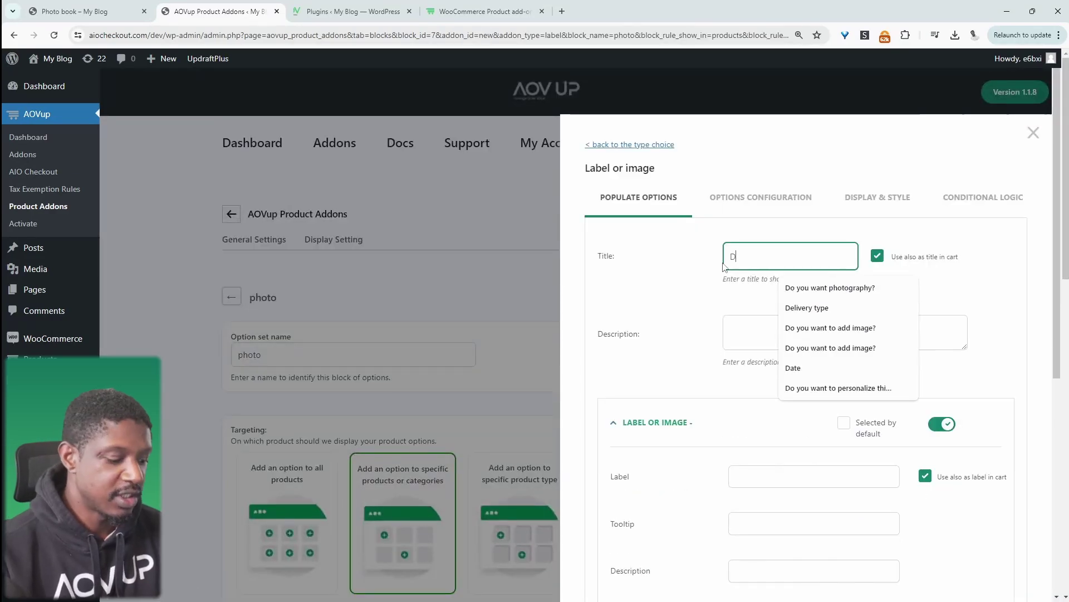
{"action": "key", "text": "Tab"}
{"action": "scroll", "coordinate": [795, 295], "scroll_direction": "down", "scroll_amount": 3}
{"action": "left_click", "coordinate": [795, 298]}
{"action": "type", "text": "Own design"}
Step: Add the labels "High Energy" and "South Dream" to the Designs option
{"action": "scroll", "coordinate": [752, 356], "scroll_direction": "down", "scroll_amount": 3}
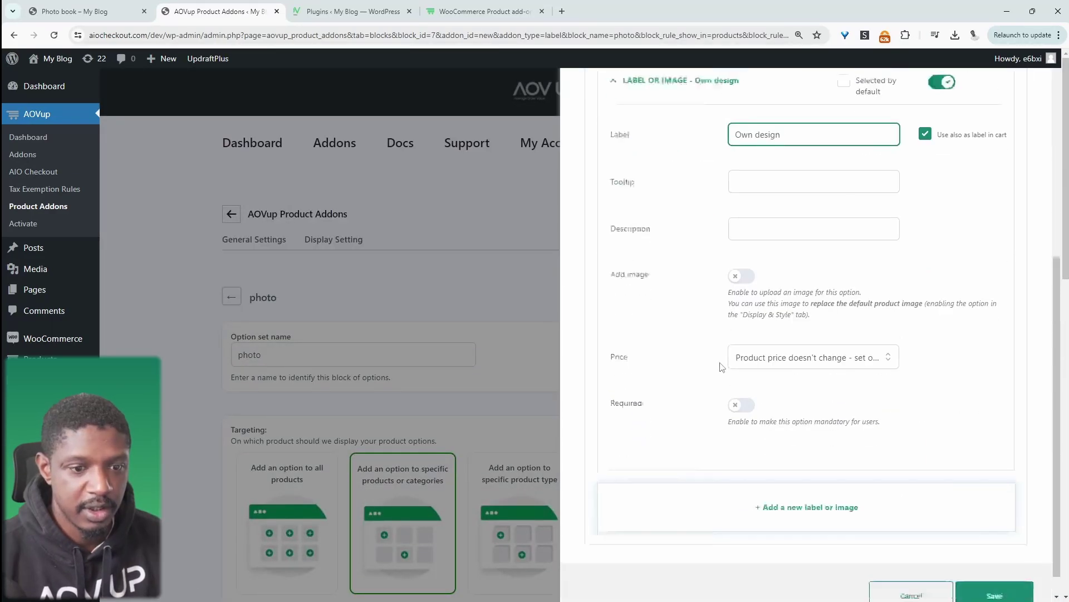
{"action": "left_click", "coordinate": [760, 473]}
{"action": "left_click", "coordinate": [767, 484]}
{"action": "type", "text": "High Energy"}
{"action": "scroll", "coordinate": [830, 426], "scroll_direction": "down", "scroll_amount": 7}
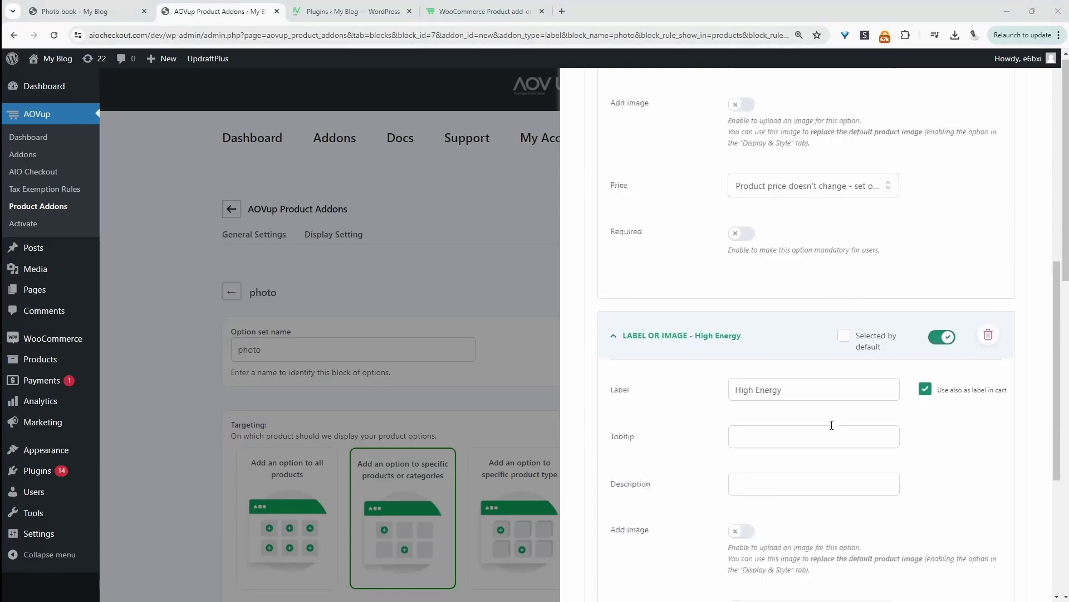
{"action": "left_click", "coordinate": [780, 437]}
{"action": "left_click", "coordinate": [807, 443]}
{"action": "type", "text": "South Dream"}
Step: Enable an image for one of the Designs labels and upload a picture file from the computer for it
{"action": "scroll", "coordinate": [797, 390], "scroll_direction": "up", "scroll_amount": 10}
{"action": "left_click", "coordinate": [743, 306]}
{"action": "left_click", "coordinate": [51, 108]}
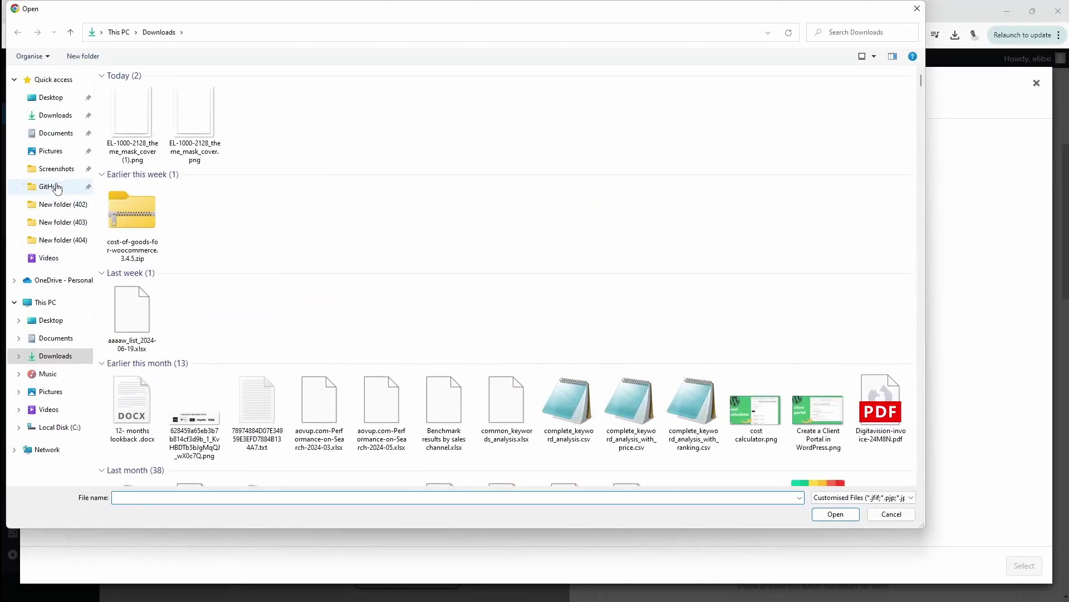
{"action": "left_click", "coordinate": [47, 167]}
{"action": "double_click", "coordinate": [313, 202]}
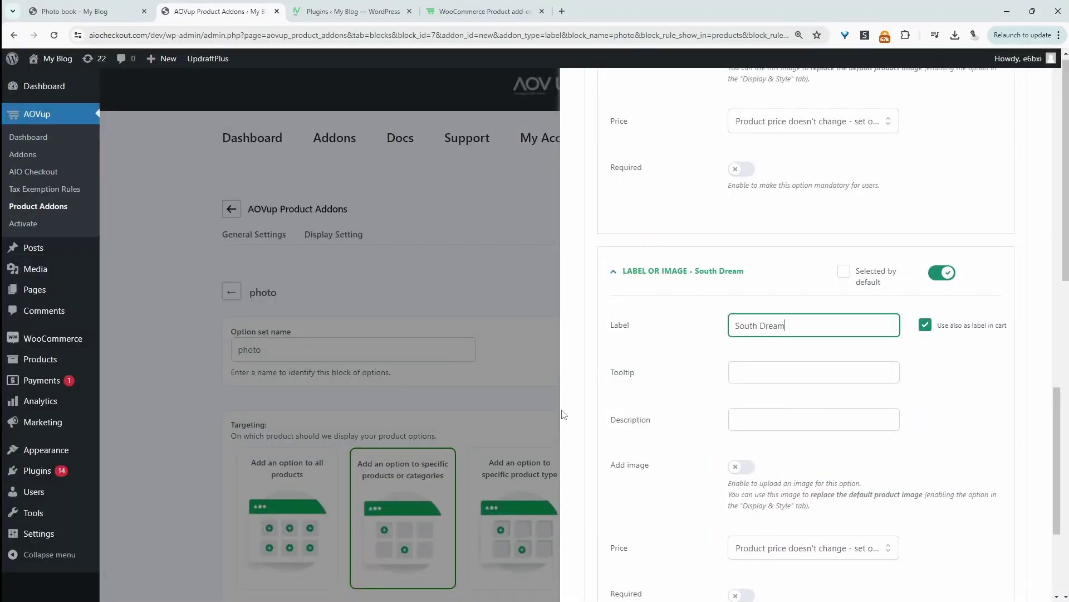
Step: Enable and upload images for the "High Energy" and "South Dream" labels, and save the Designs option
{"action": "scroll", "coordinate": [808, 390], "scroll_direction": "up", "scroll_amount": 5}
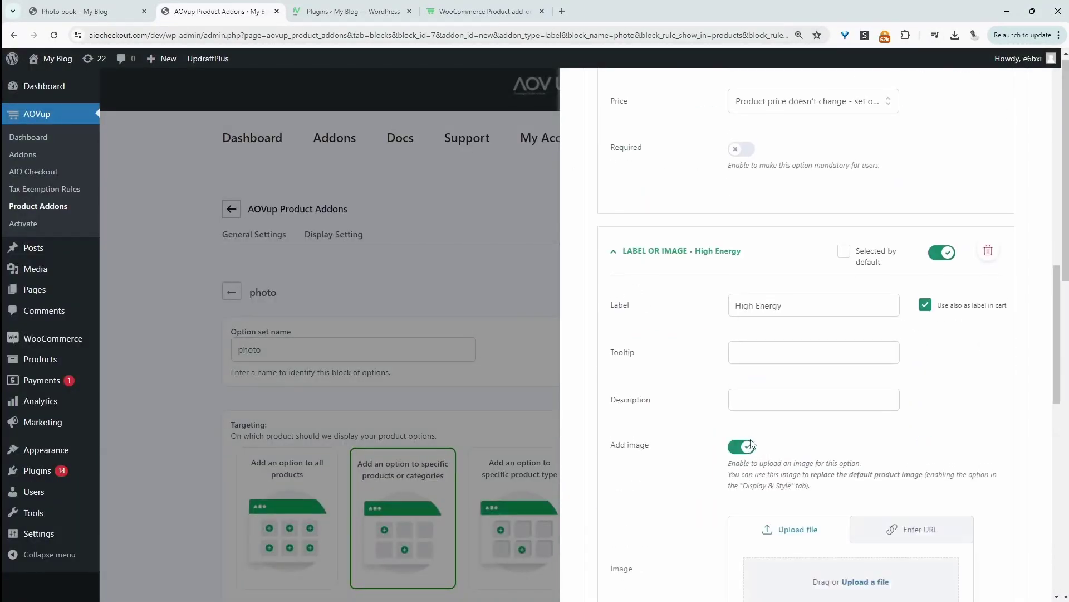
{"action": "scroll", "coordinate": [808, 390], "scroll_direction": "down", "scroll_amount": 8}
{"action": "left_click", "coordinate": [741, 303]}
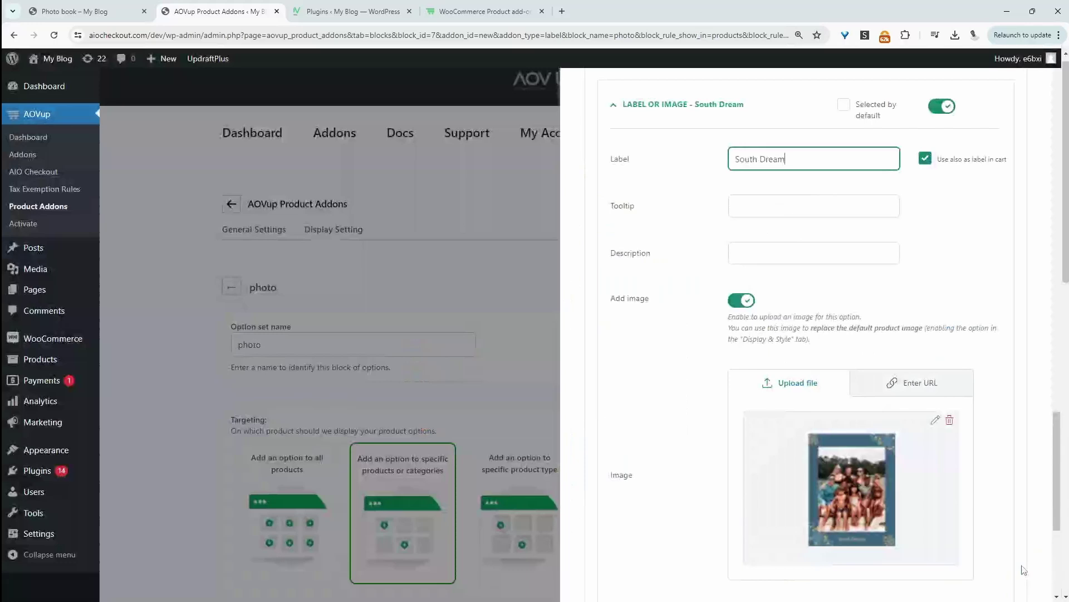
{"action": "scroll", "coordinate": [706, 463], "scroll_direction": "up", "scroll_amount": 15}
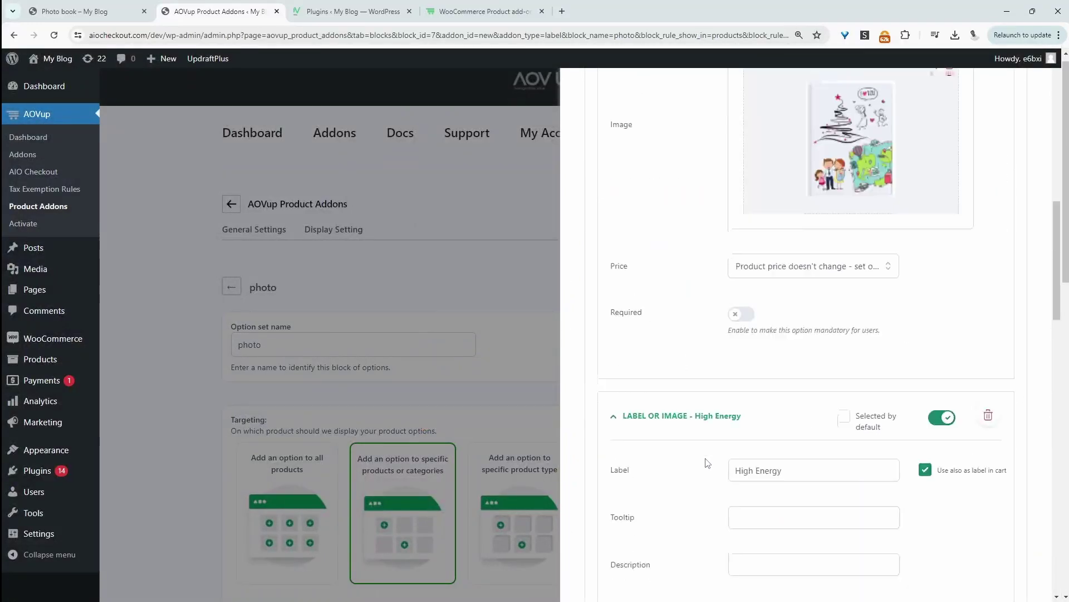
{"action": "scroll", "coordinate": [974, 539], "scroll_direction": "down", "scroll_amount": 20}
{"action": "left_click", "coordinate": [615, 568]}
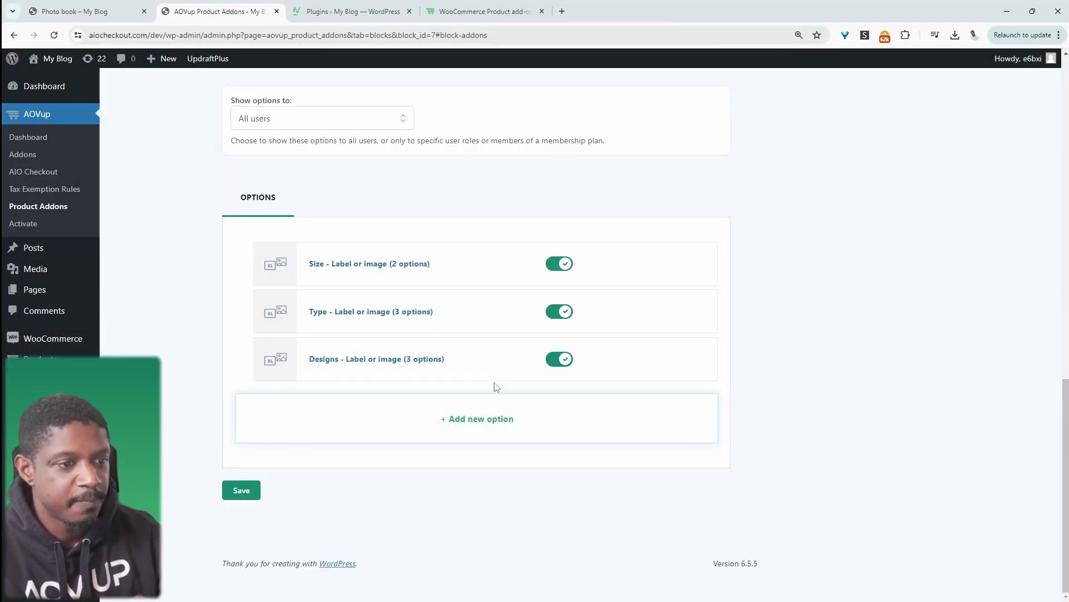
Step: Reopen the Designs option, review the label, image and price settings of "Own design", and close the option
{"action": "mouse_move", "coordinate": [494, 370]}
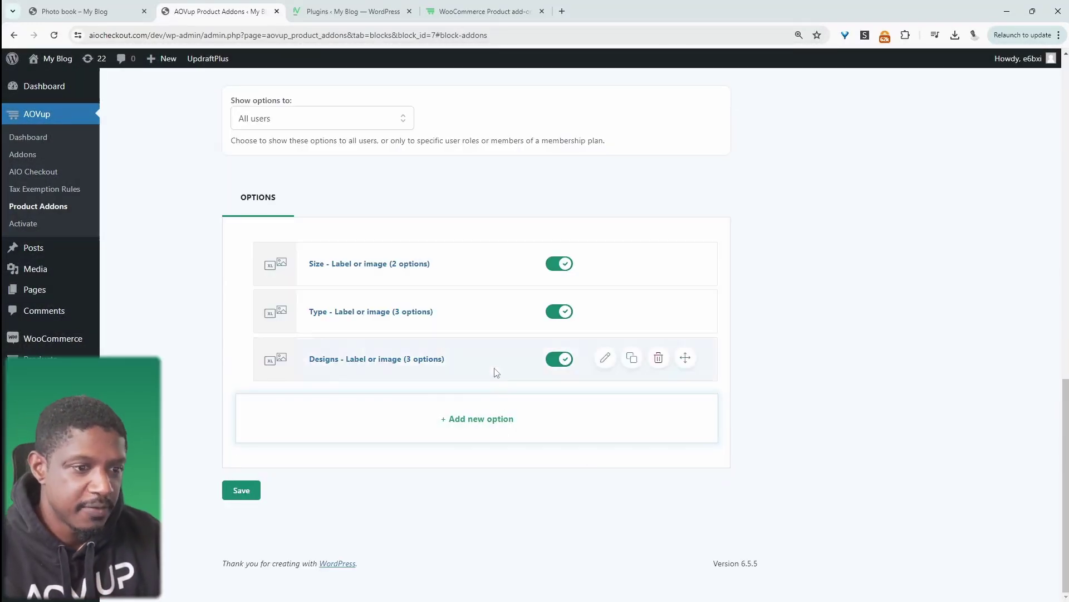
{"action": "left_click", "coordinate": [606, 358]}
{"action": "left_click", "coordinate": [807, 412]}
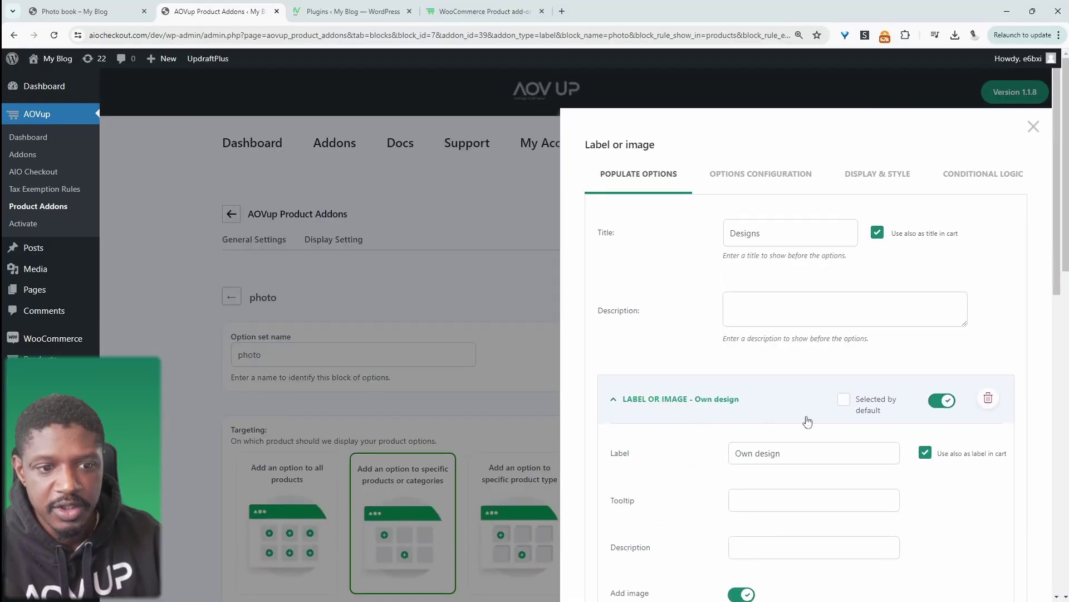
{"action": "scroll", "coordinate": [791, 423], "scroll_direction": "down", "scroll_amount": 2}
{"action": "left_click_drag", "start_coordinate": [797, 296], "coordinate": [734, 296]}
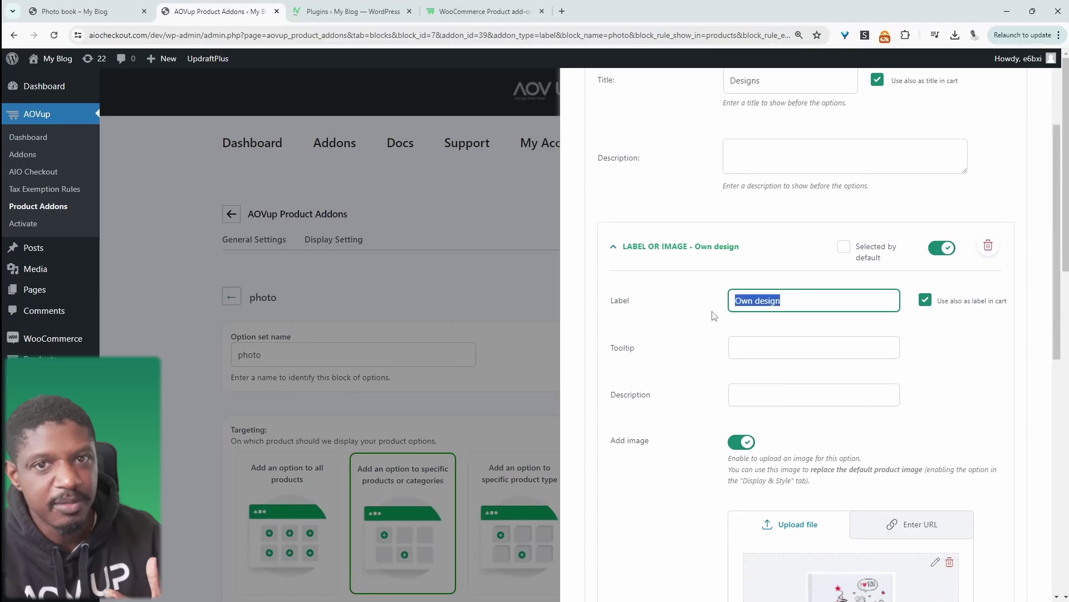
{"action": "scroll", "coordinate": [708, 421], "scroll_direction": "down", "scroll_amount": 2}
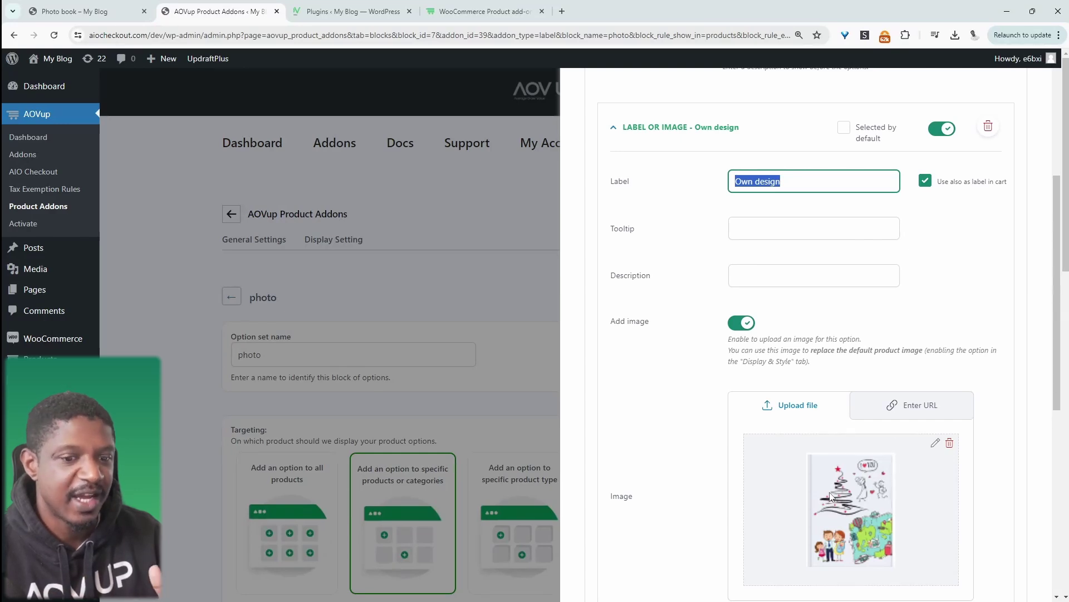
{"action": "scroll", "coordinate": [830, 495], "scroll_direction": "down", "scroll_amount": 3}
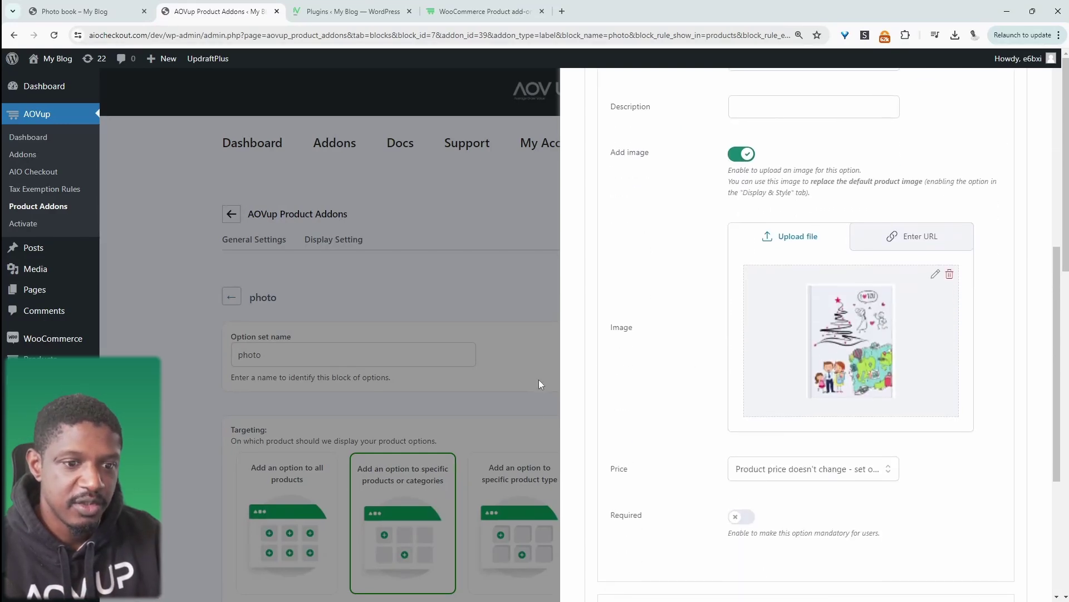
{"action": "scroll", "coordinate": [863, 425], "scroll_direction": "down", "scroll_amount": 5}
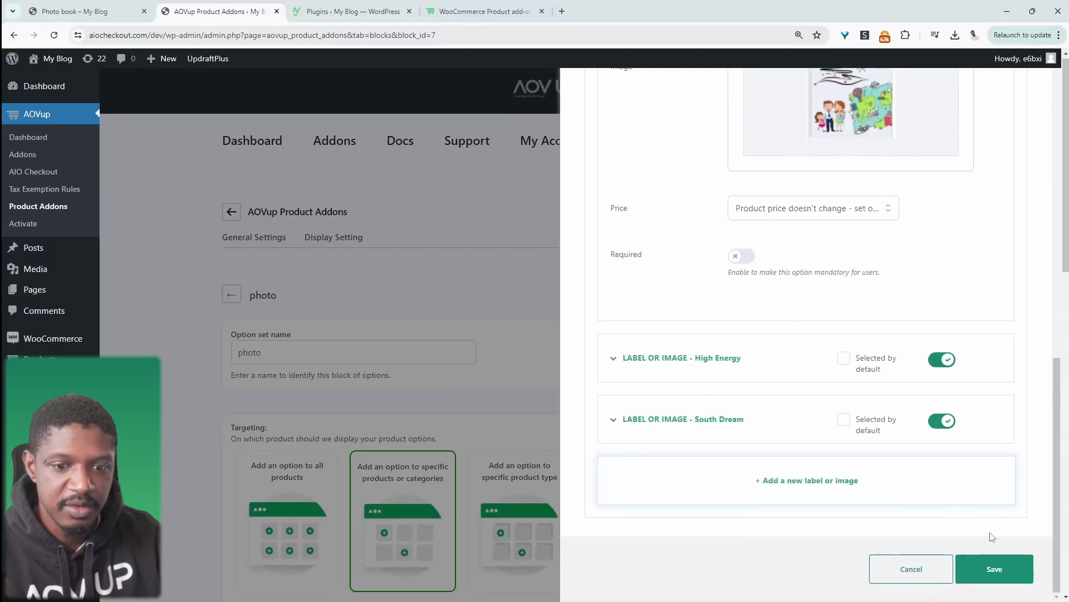
{"action": "left_click", "coordinate": [950, 568]}
Step: Add a File upload option titled "Upload design" to the photo option set
{"action": "scroll", "coordinate": [516, 413], "scroll_direction": "down", "scroll_amount": 10}
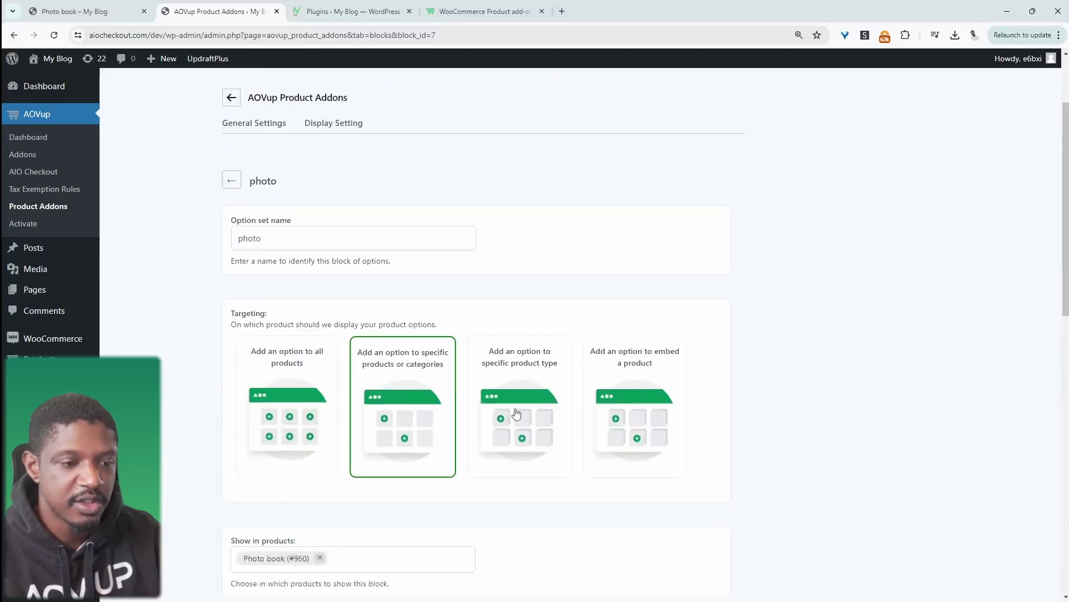
{"action": "left_click", "coordinate": [468, 426]}
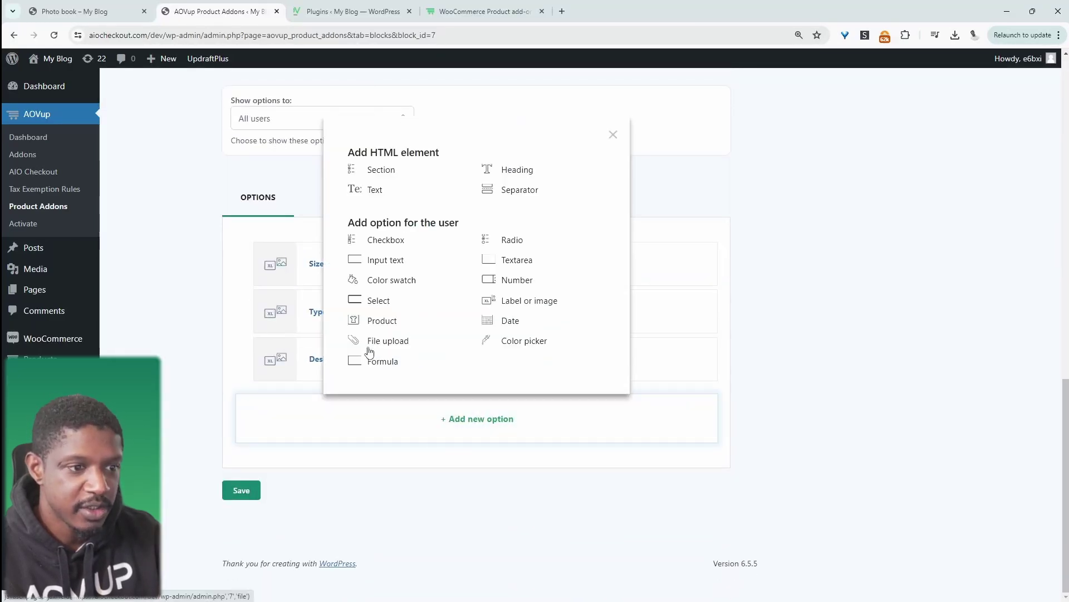
{"action": "left_click", "coordinate": [773, 256]}
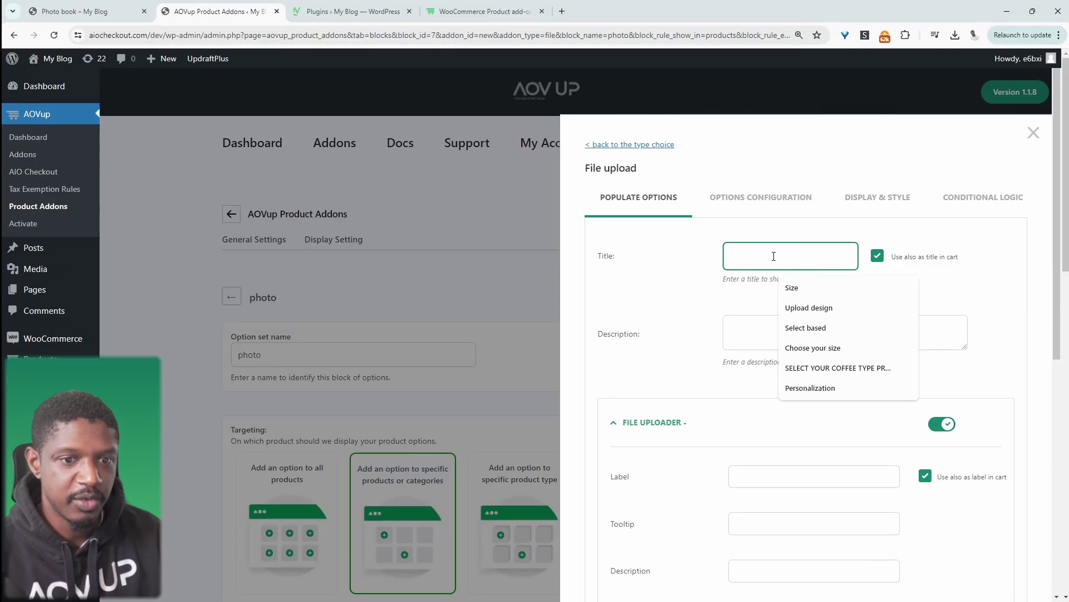
{"action": "left_click", "coordinate": [811, 313]}
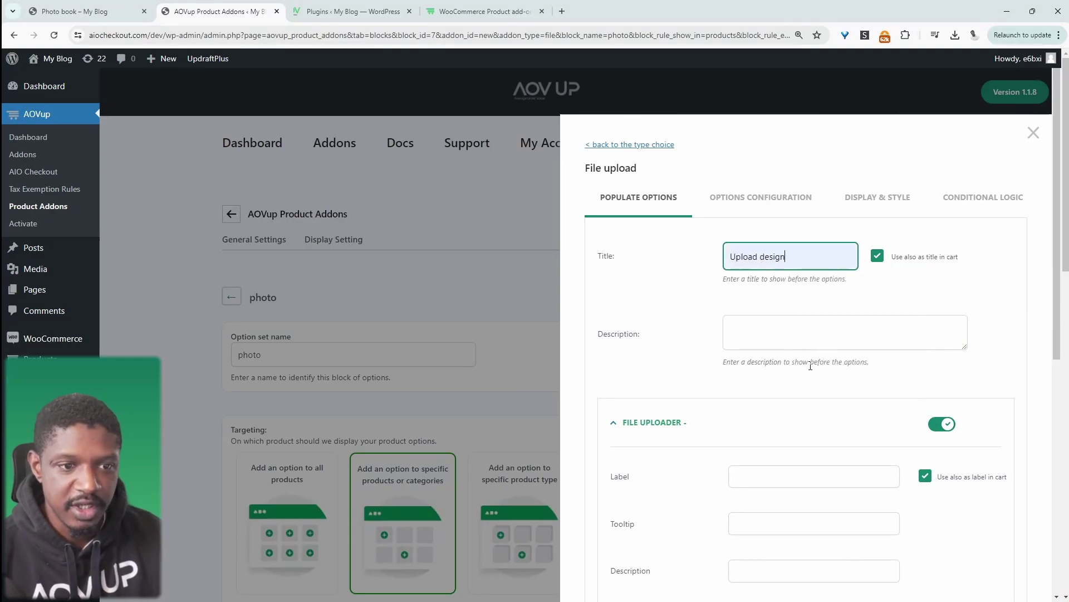
{"action": "scroll", "coordinate": [939, 202], "scroll_direction": "down", "scroll_amount": 1}
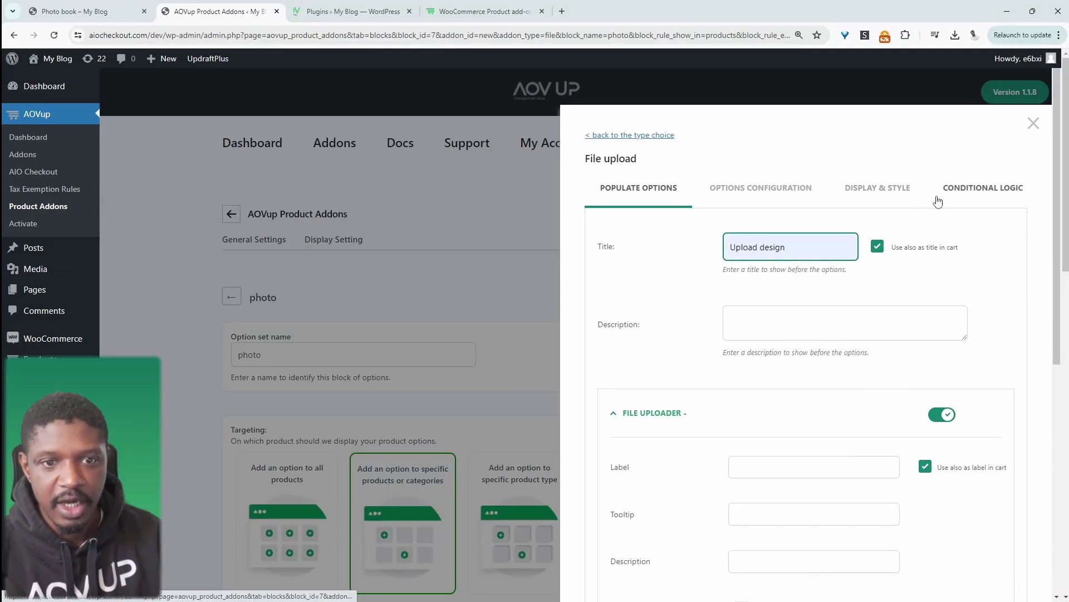
Step: Set conditional logic to show the file upload only if the "Own design" add-on is Selected, and save the option
{"action": "left_click", "coordinate": [968, 192]}
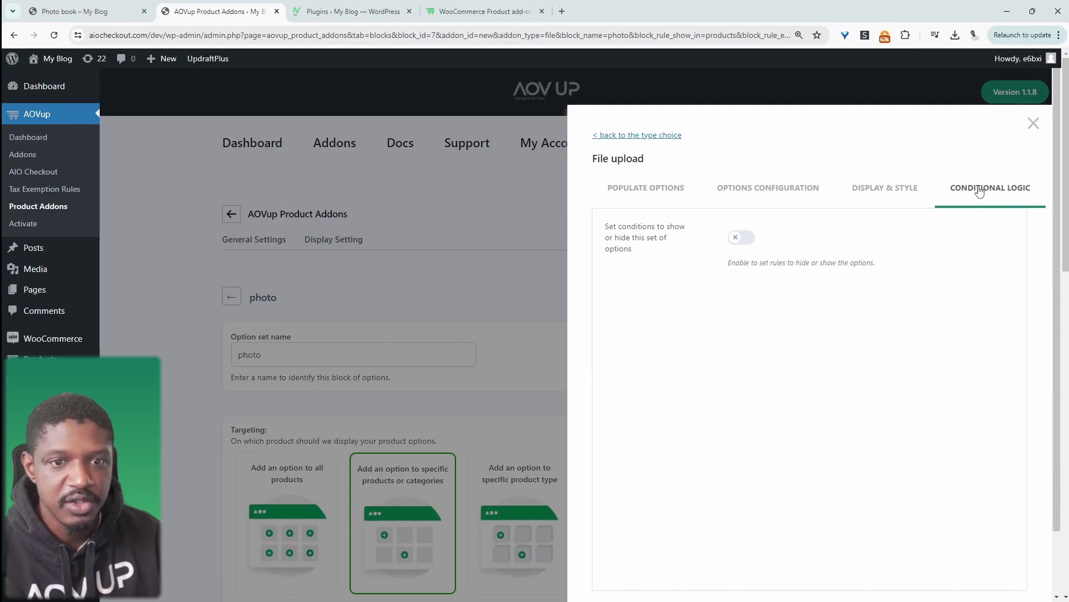
{"action": "left_click", "coordinate": [741, 238]}
{"action": "scroll", "coordinate": [746, 245], "scroll_direction": "down", "scroll_amount": 1}
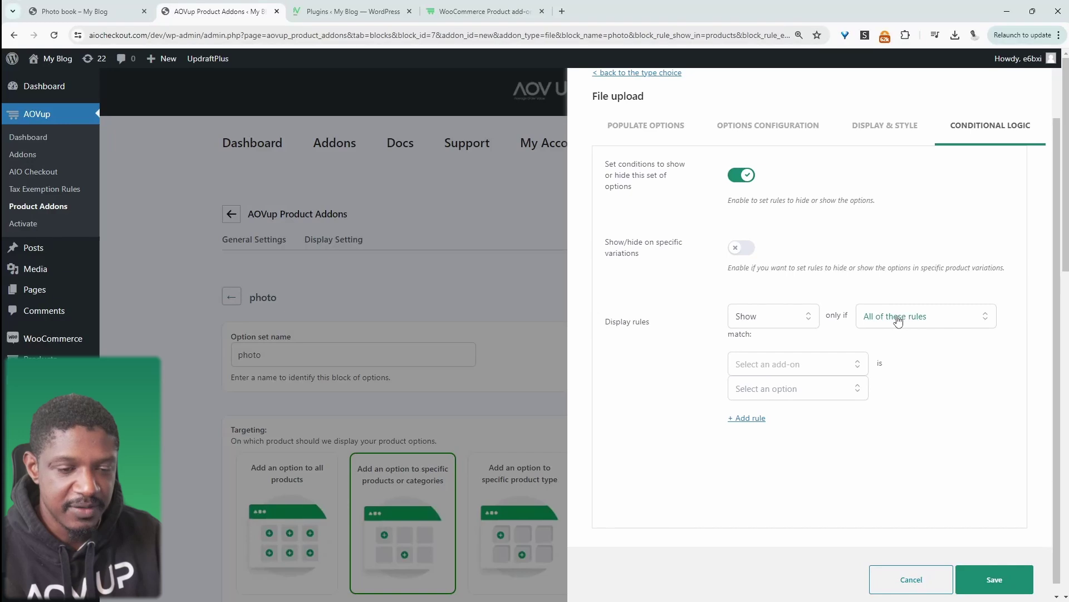
{"action": "left_click", "coordinate": [779, 369]}
{"action": "scroll", "coordinate": [766, 484], "scroll_direction": "down", "scroll_amount": 5}
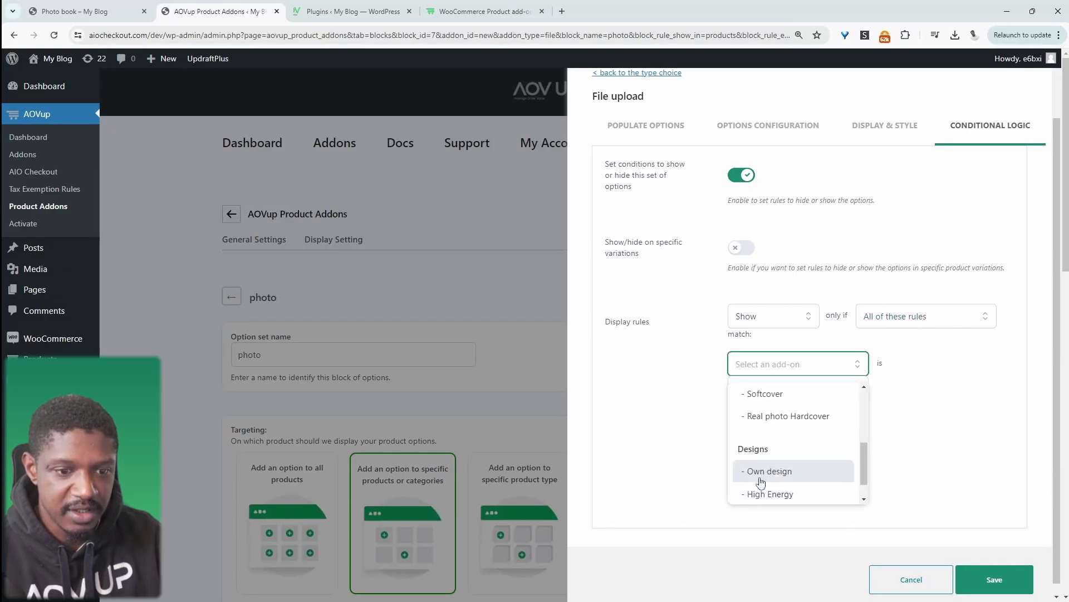
{"action": "left_click", "coordinate": [761, 482]}
{"action": "left_click", "coordinate": [780, 389]}
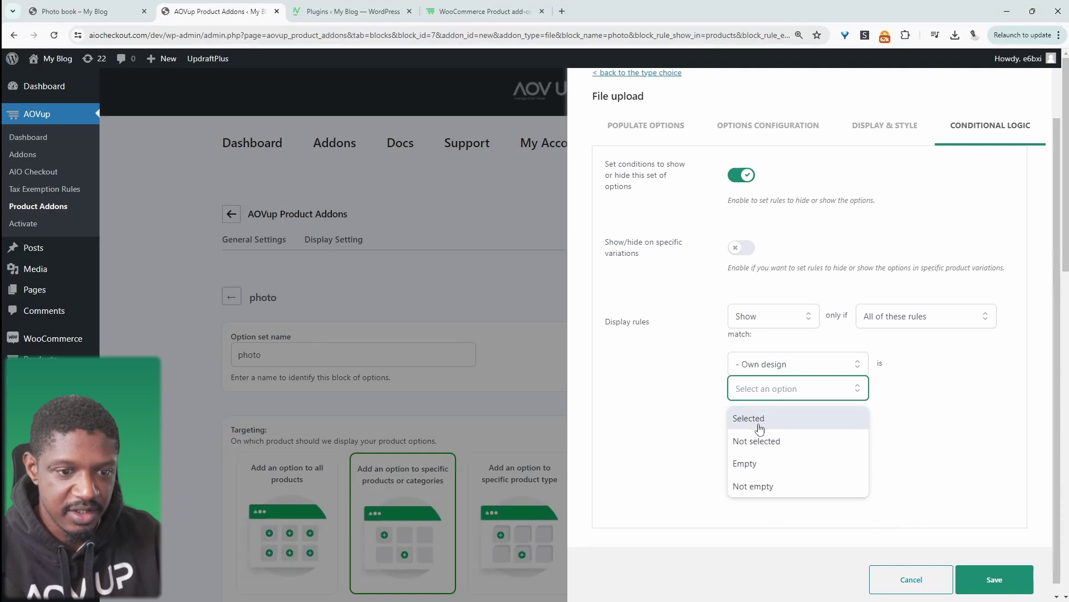
{"action": "left_click", "coordinate": [759, 424]}
{"action": "left_click", "coordinate": [1012, 590]}
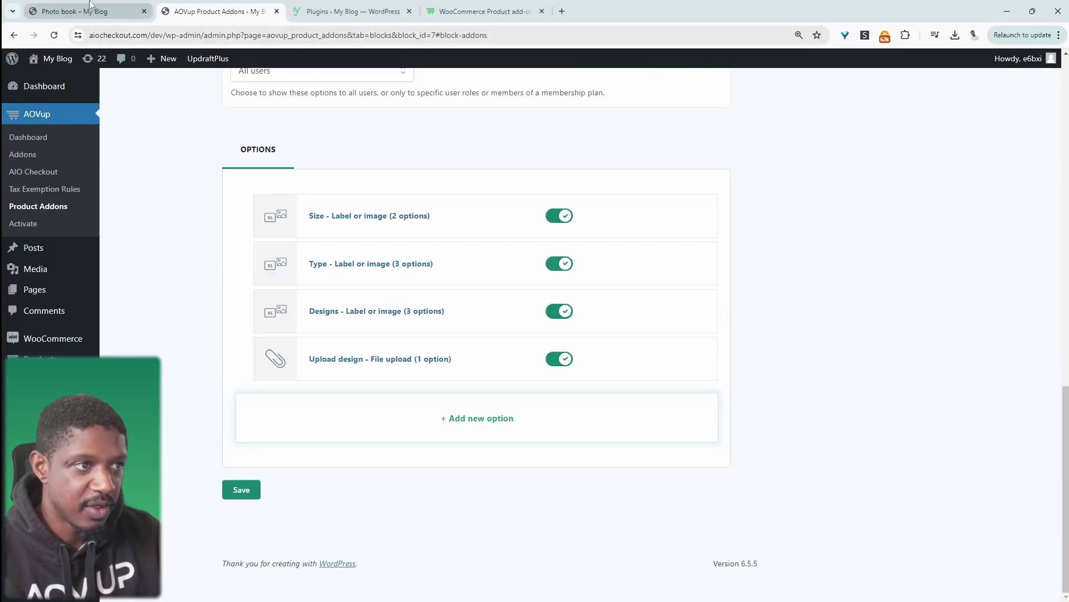
Step: Reload the Photo book product page and test the Size choices A3 and A4 and the Hardcover type
{"action": "left_click", "coordinate": [78, 11]}
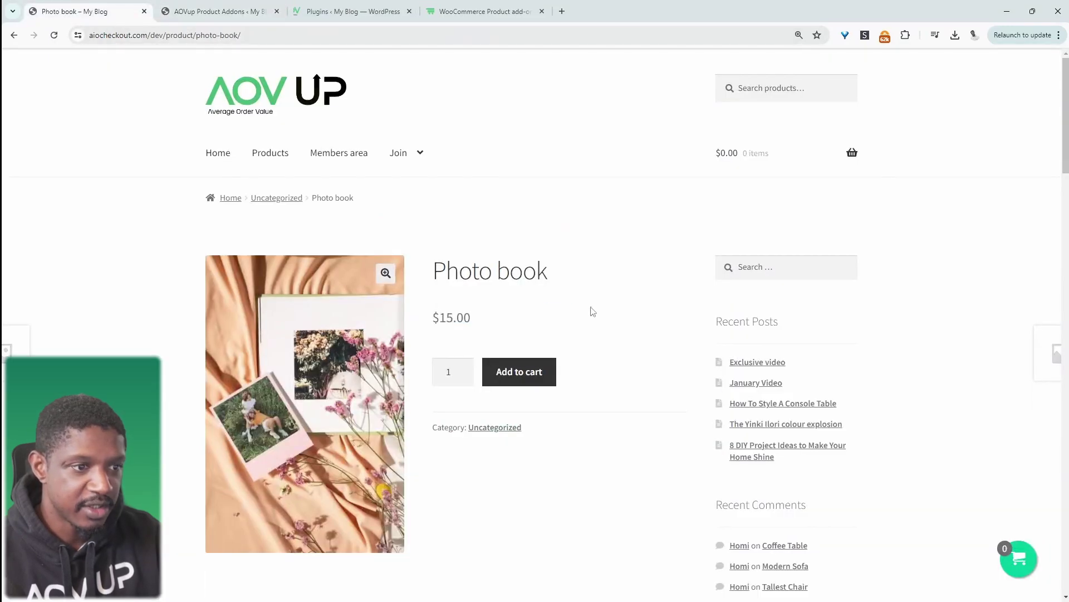
{"action": "left_click", "coordinate": [54, 35]}
{"action": "scroll", "coordinate": [509, 295], "scroll_direction": "down", "scroll_amount": 2}
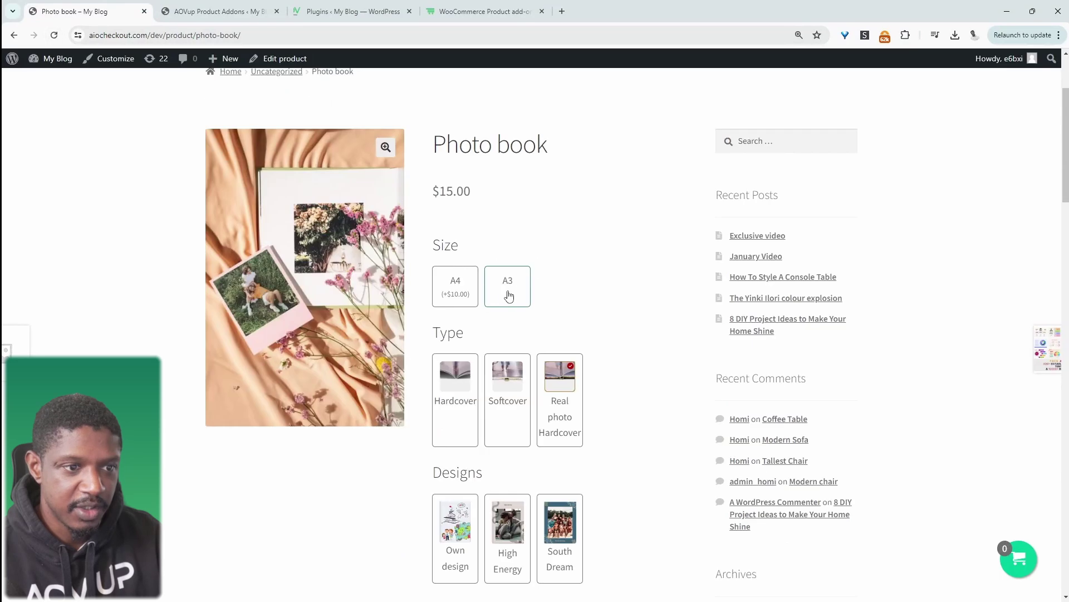
{"action": "left_click", "coordinate": [521, 298]}
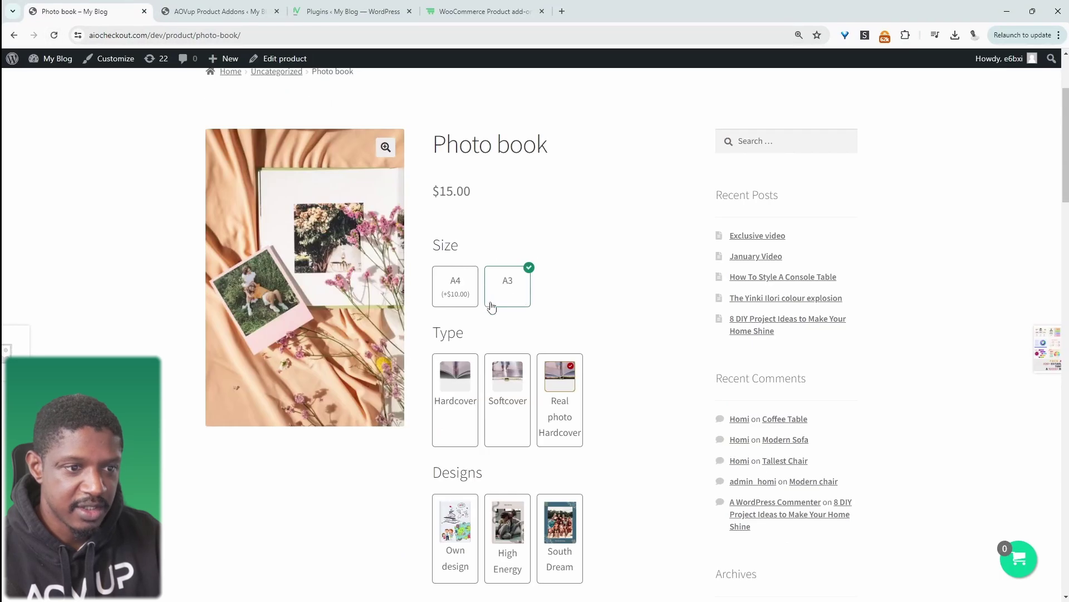
{"action": "left_click", "coordinate": [457, 294]}
{"action": "scroll", "coordinate": [509, 334], "scroll_direction": "down", "scroll_amount": 2}
{"action": "left_click", "coordinate": [459, 315]}
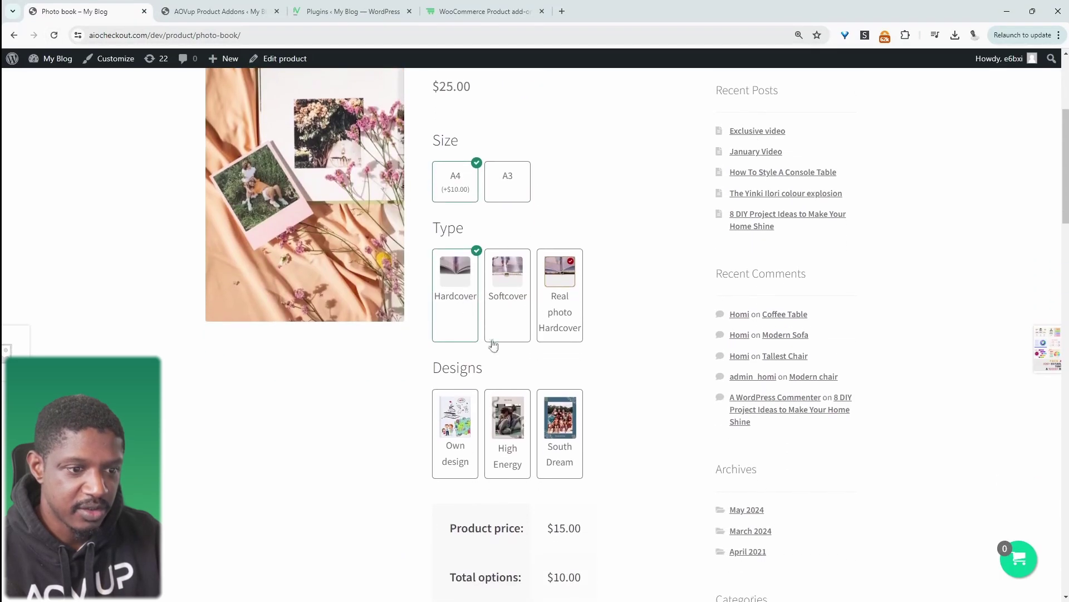
Step: Test the "High Energy" and "Own design" choices on the product page, and check the upload field and order total
{"action": "scroll", "coordinate": [580, 420], "scroll_direction": "down", "scroll_amount": 2}
{"action": "left_click", "coordinate": [525, 306]}
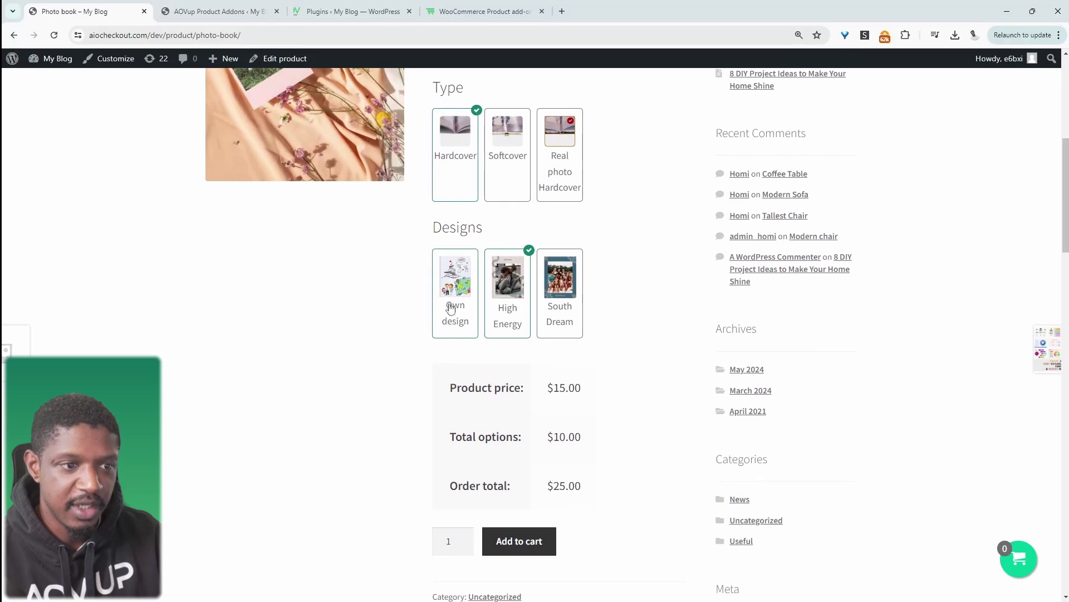
{"action": "left_click", "coordinate": [455, 285]}
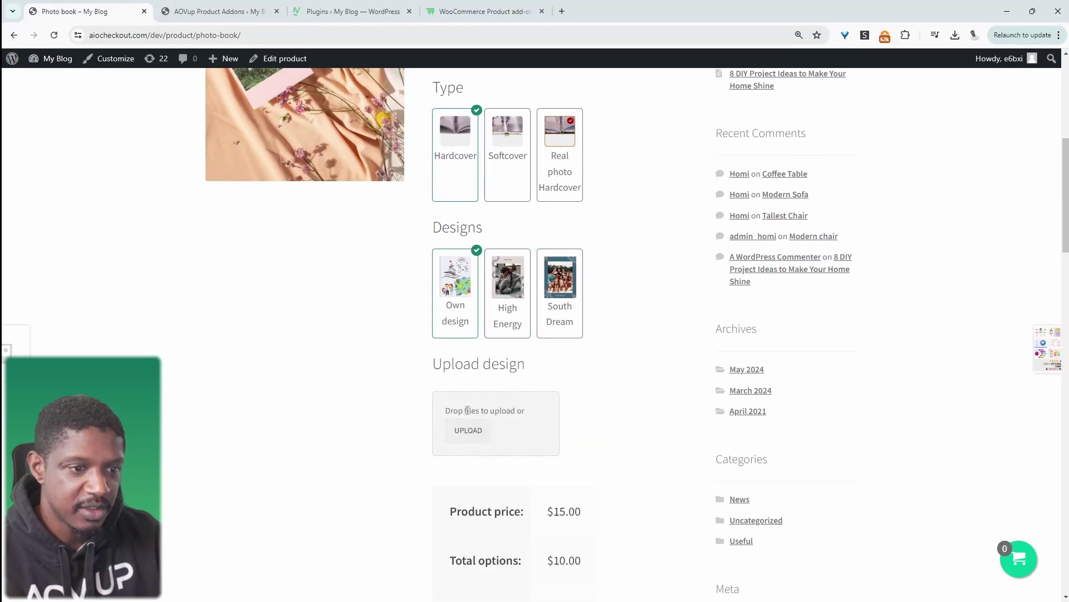
{"action": "scroll", "coordinate": [485, 426], "scroll_direction": "down", "scroll_amount": 3}
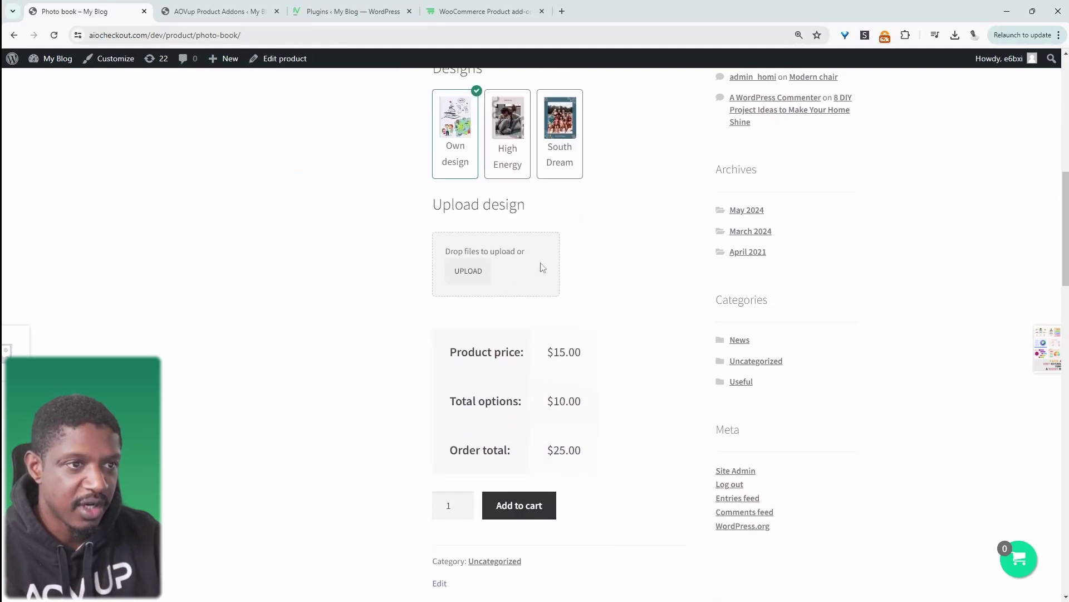
{"action": "scroll", "coordinate": [531, 258], "scroll_direction": "up", "scroll_amount": 3}
{"action": "scroll", "coordinate": [523, 303], "scroll_direction": "up", "scroll_amount": 4}
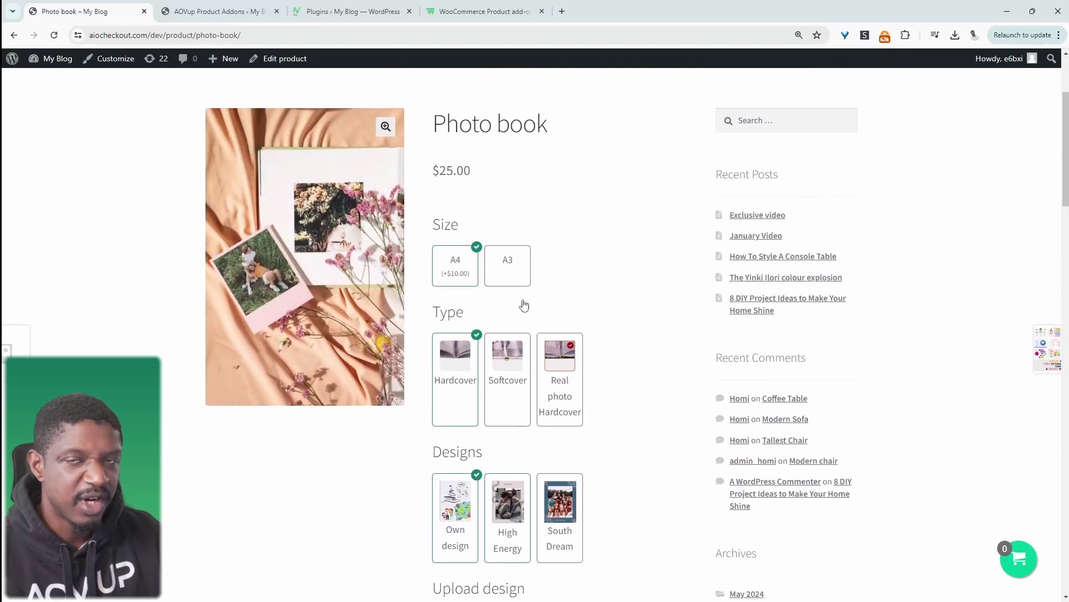
{"action": "scroll", "coordinate": [649, 338], "scroll_direction": "down", "scroll_amount": 5}
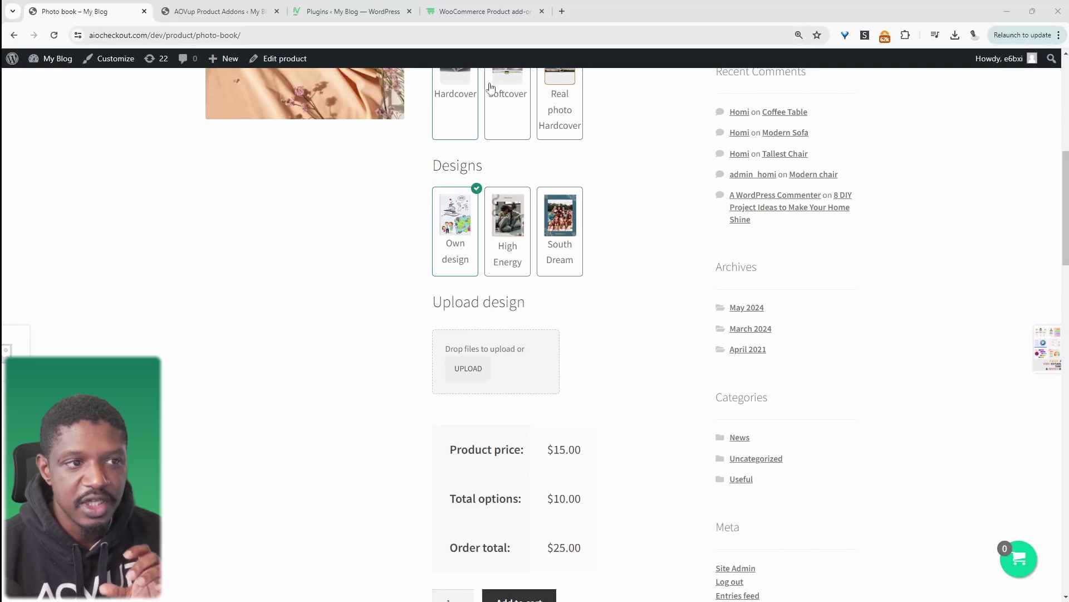
Step: Add a Number option titled "Number of Pages" to the photo option set
{"action": "left_click", "coordinate": [214, 11]}
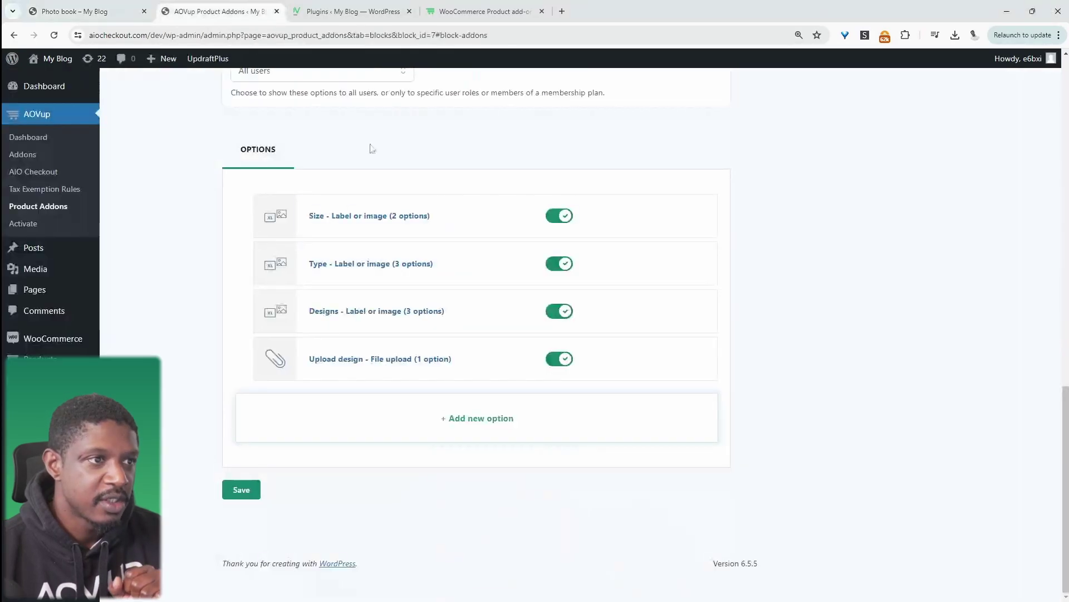
{"action": "left_click", "coordinate": [469, 418]}
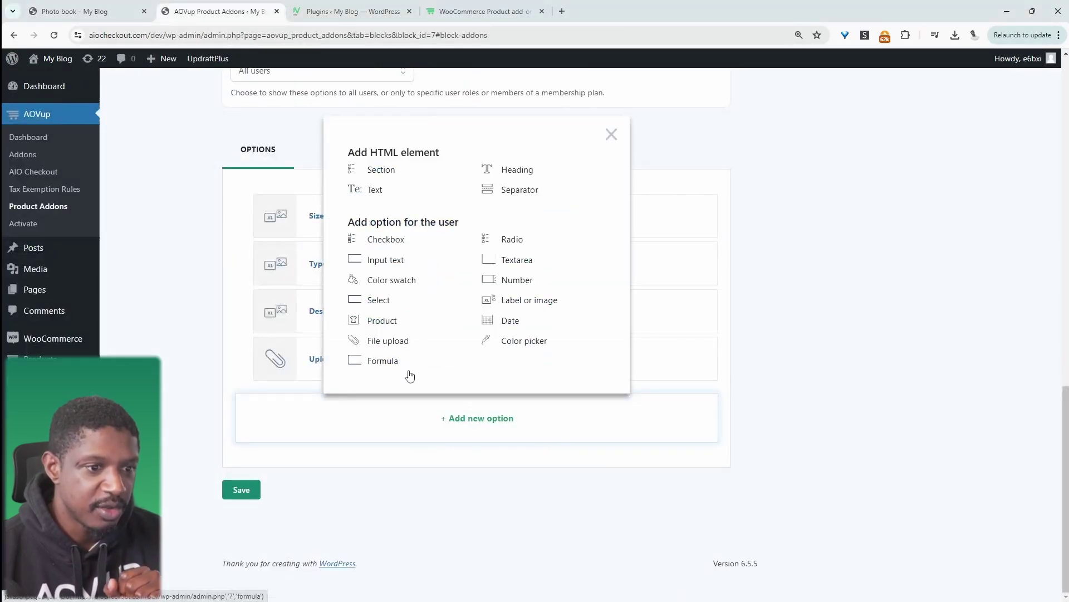
{"action": "left_click", "coordinate": [515, 280]}
{"action": "left_click", "coordinate": [771, 261]}
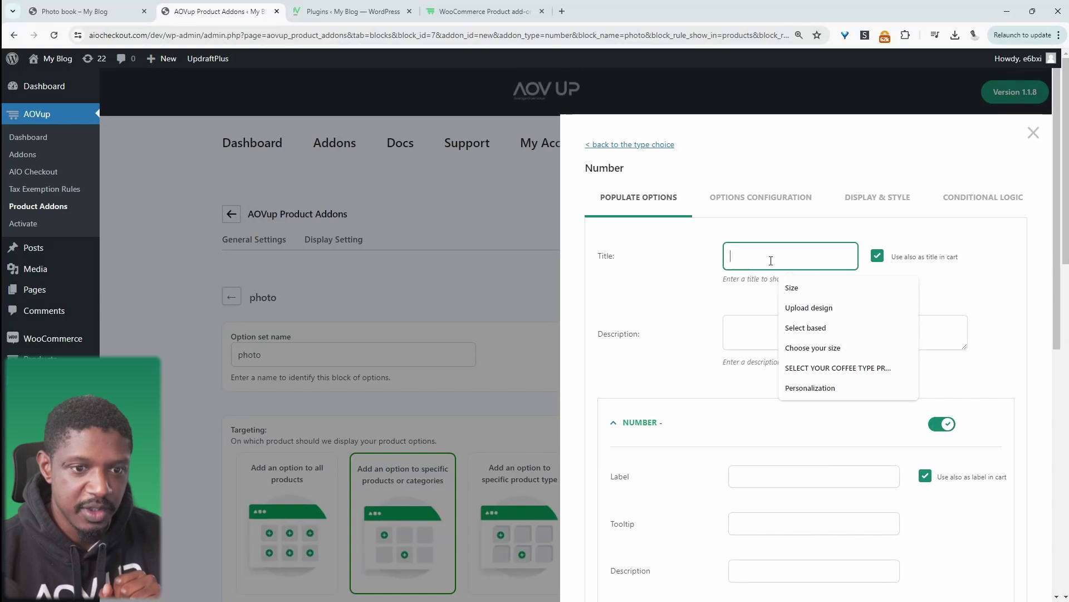
{"action": "scroll", "coordinate": [771, 261], "scroll_direction": "down", "scroll_amount": 5}
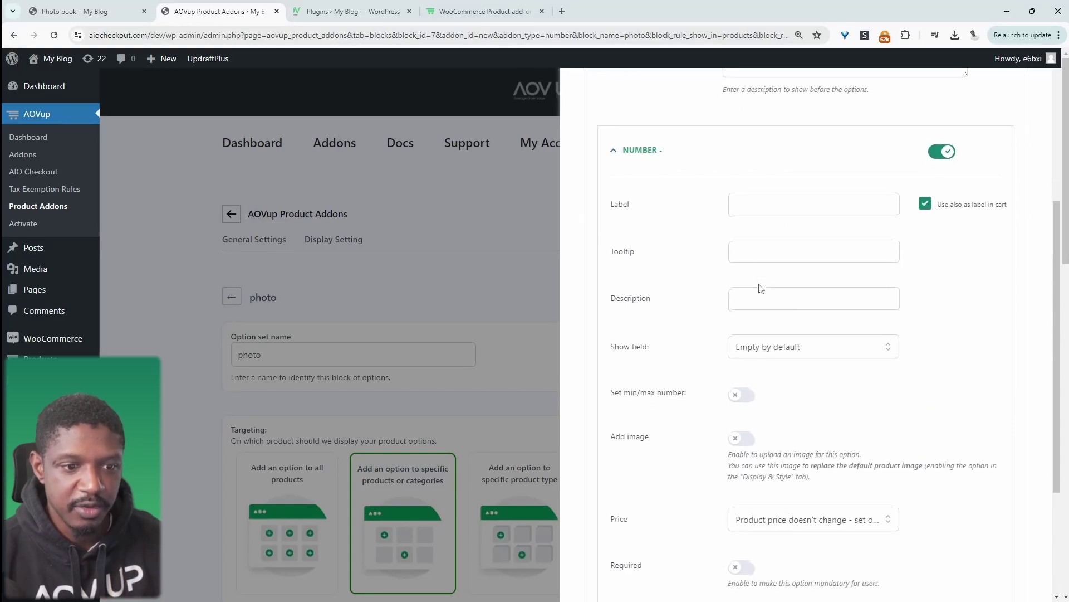
{"action": "scroll", "coordinate": [761, 288], "scroll_direction": "down", "scroll_amount": 3}
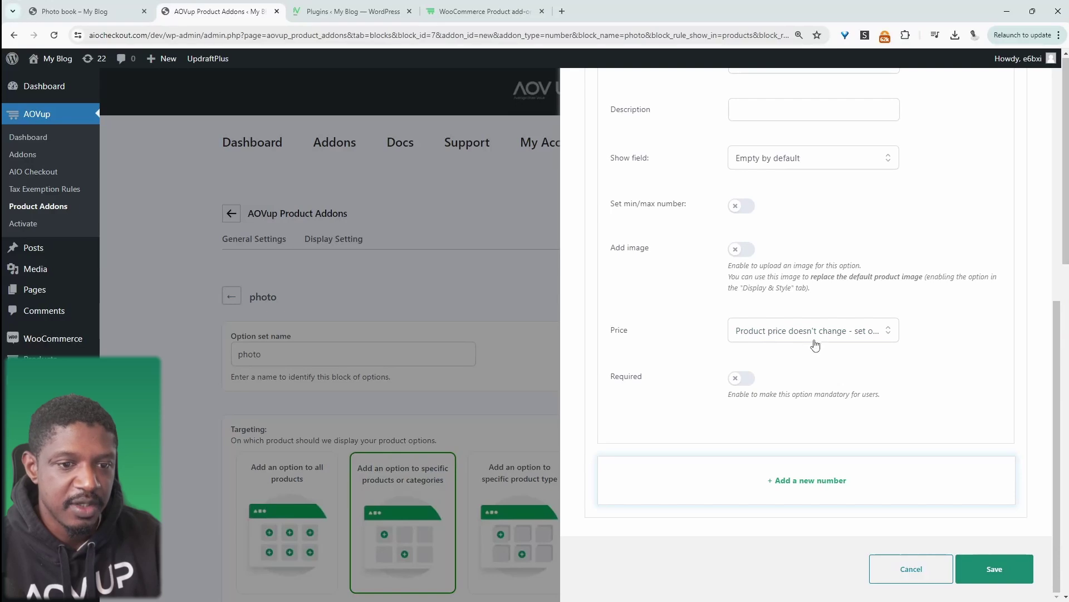
Step: Set the number option to increase the product price by 0.3, using "Price multiplied by value", and save the option
{"action": "left_click", "coordinate": [786, 337]}
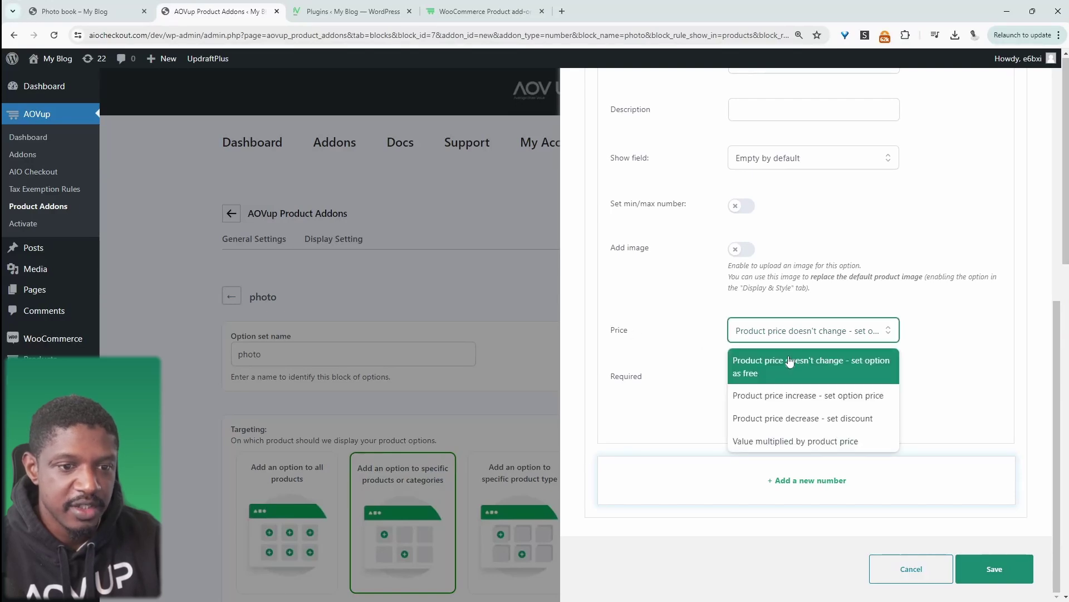
{"action": "left_click", "coordinate": [803, 399]}
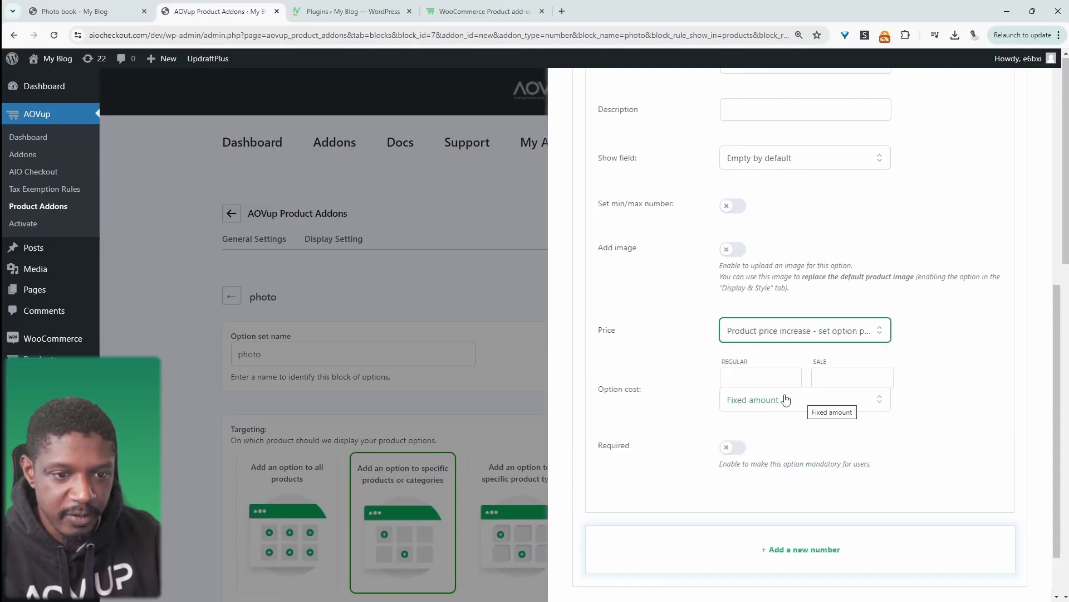
{"action": "left_click", "coordinate": [800, 399]}
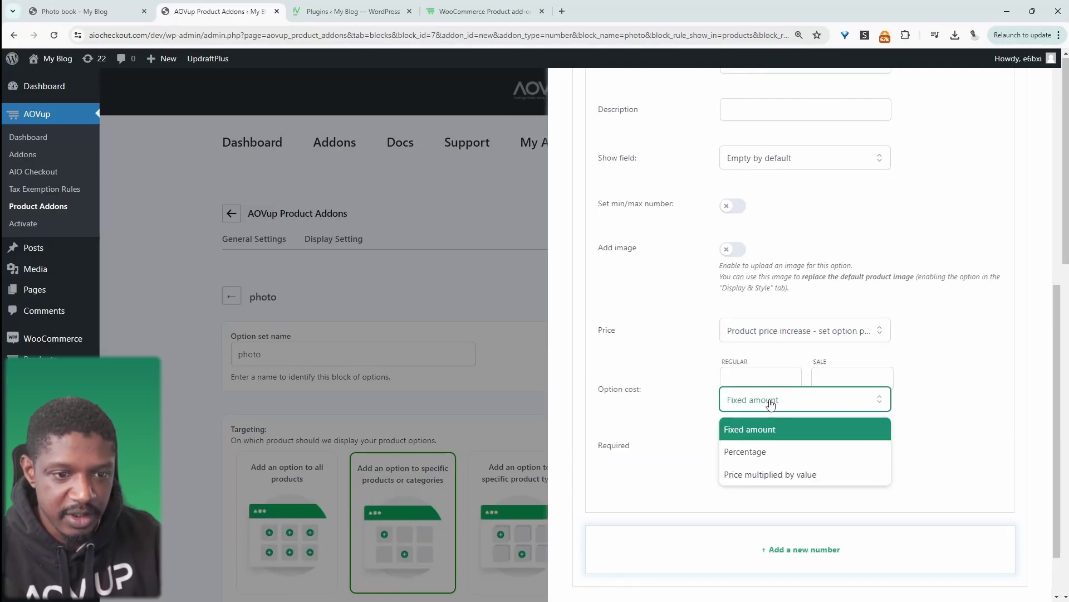
{"action": "left_click", "coordinate": [750, 475]}
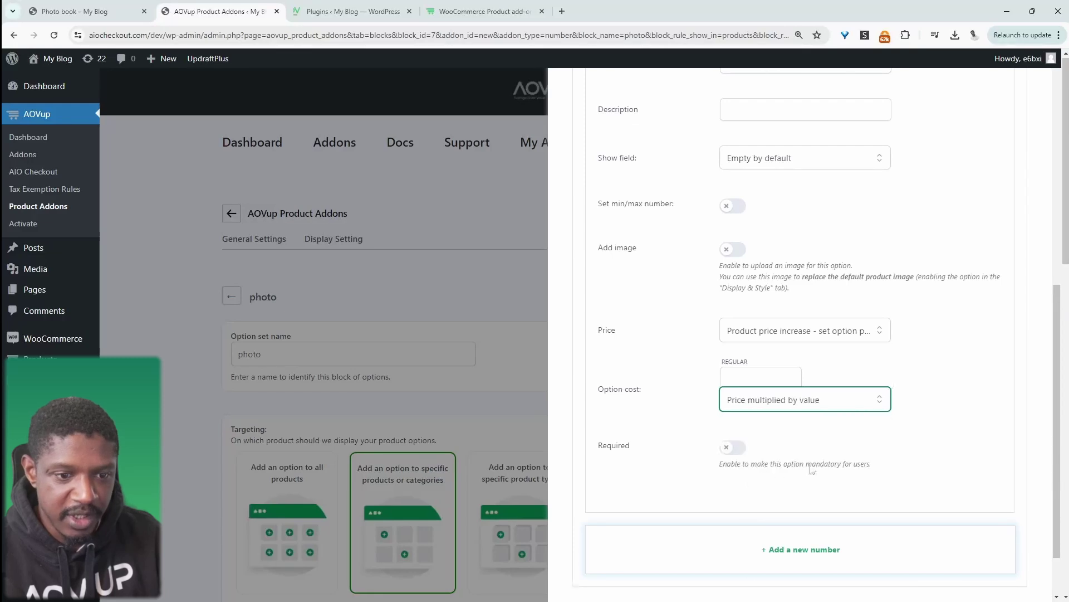
{"action": "left_click", "coordinate": [767, 377]}
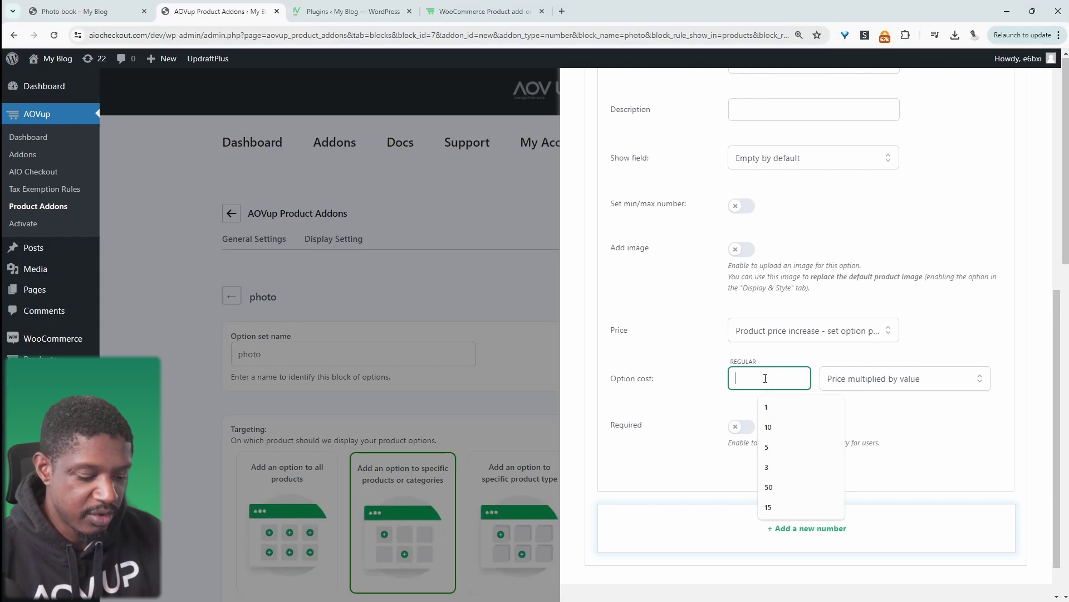
{"action": "type", "text": "0.3"}
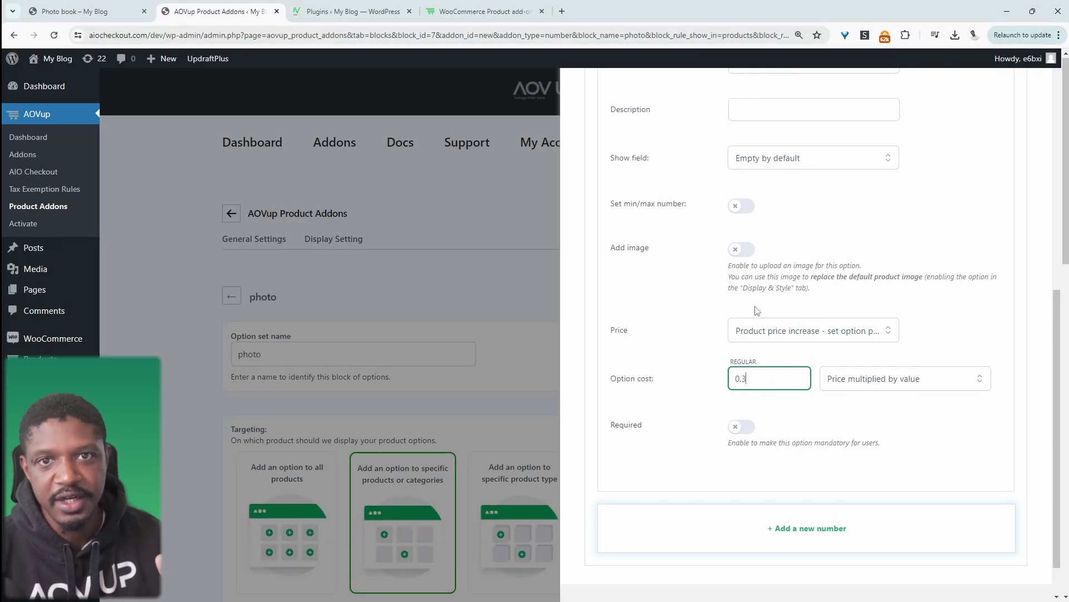
{"action": "scroll", "coordinate": [843, 507], "scroll_direction": "down", "scroll_amount": 1}
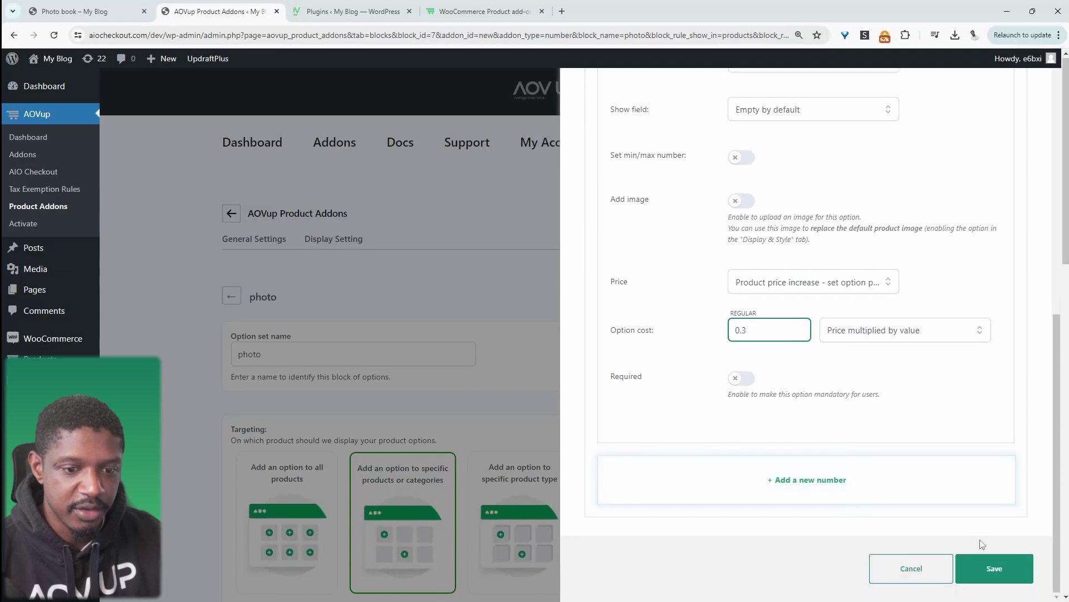
{"action": "left_click", "coordinate": [986, 568]}
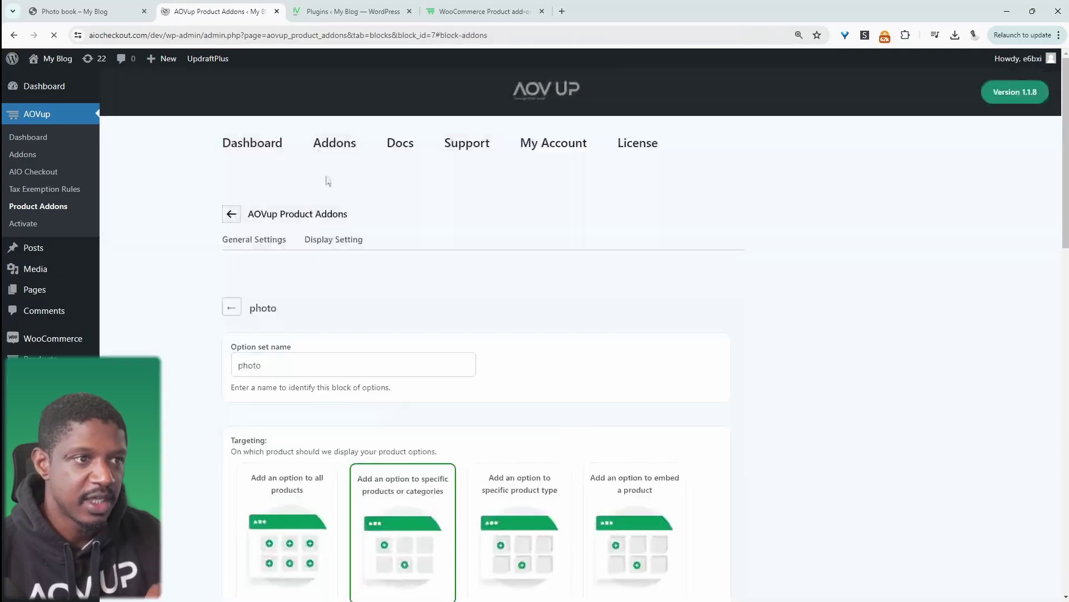
Step: Reload the Photo book product page, enter 20 for Number of Pages, and check the options total and order total
{"action": "left_click", "coordinate": [101, 11]}
{"action": "left_click", "coordinate": [54, 35]}
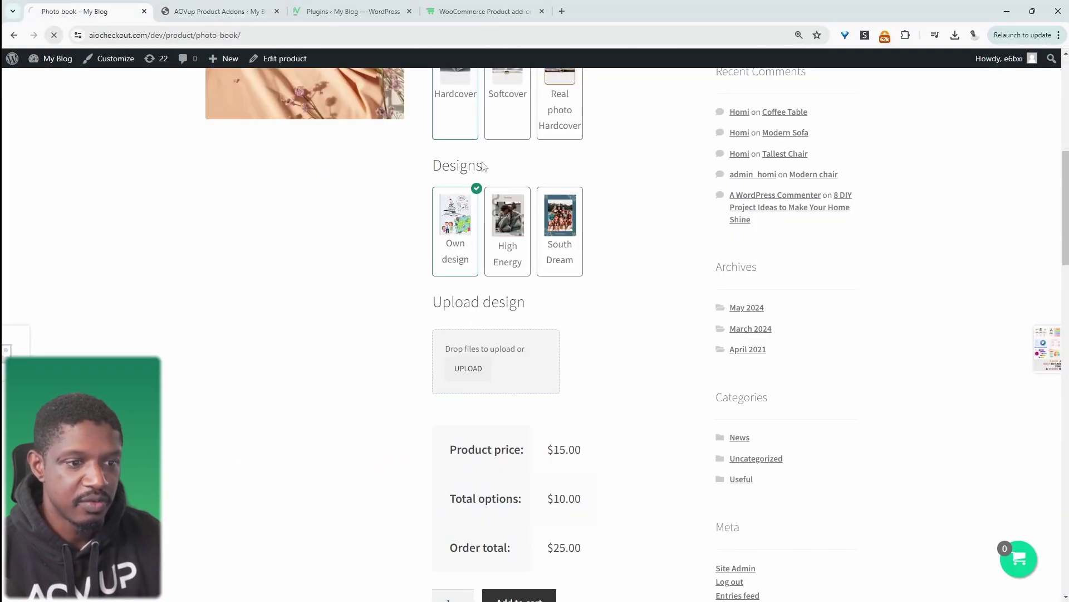
{"action": "left_click", "coordinate": [434, 360]}
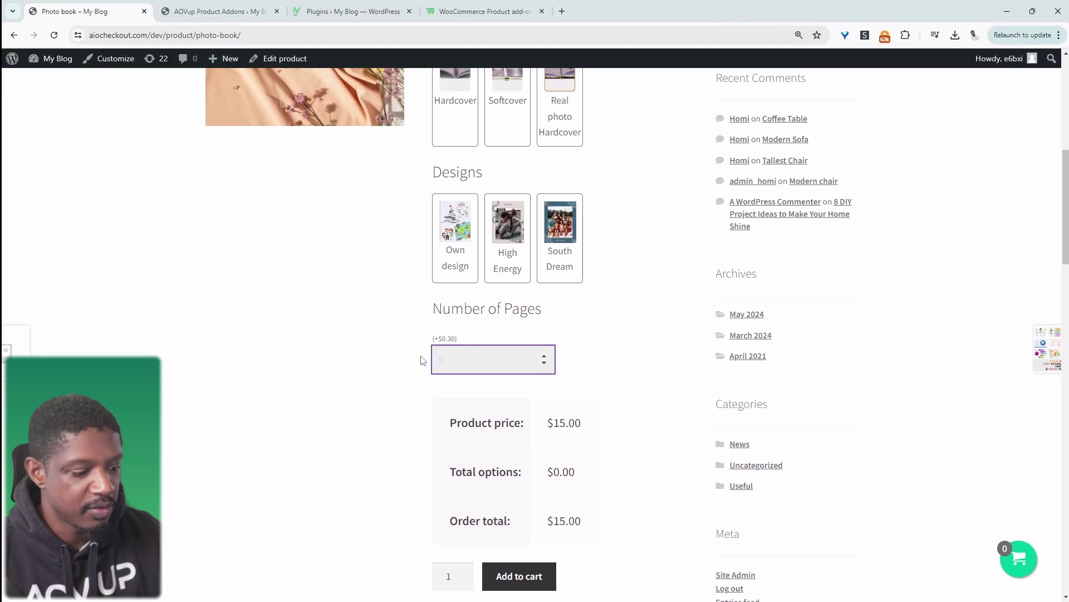
{"action": "type", "text": "20"}
{"action": "left_click", "coordinate": [571, 486]}
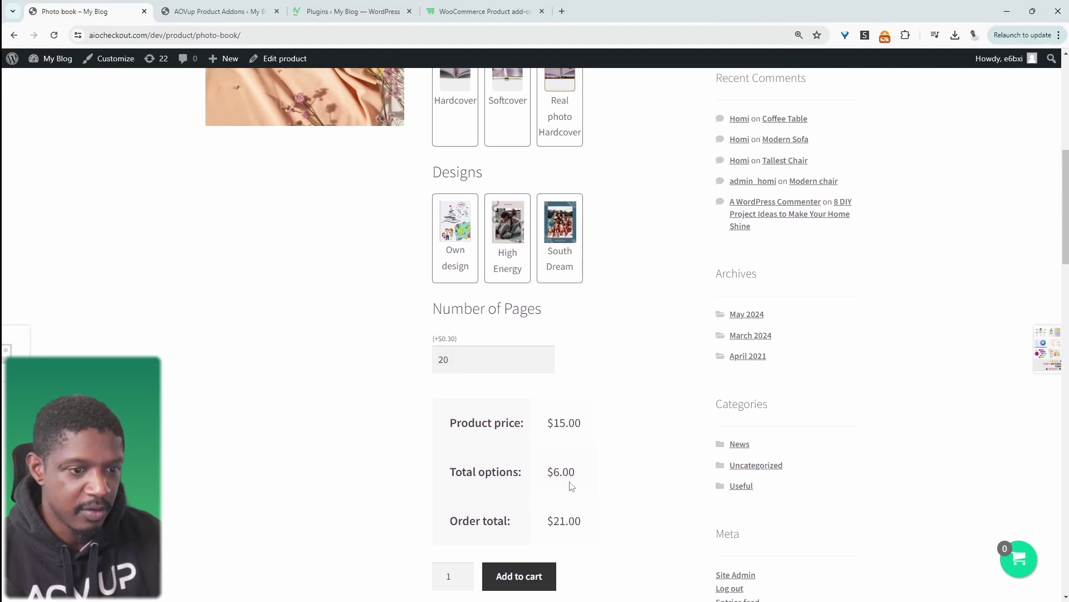
{"action": "left_click_drag", "start_coordinate": [576, 473], "coordinate": [556, 469]}
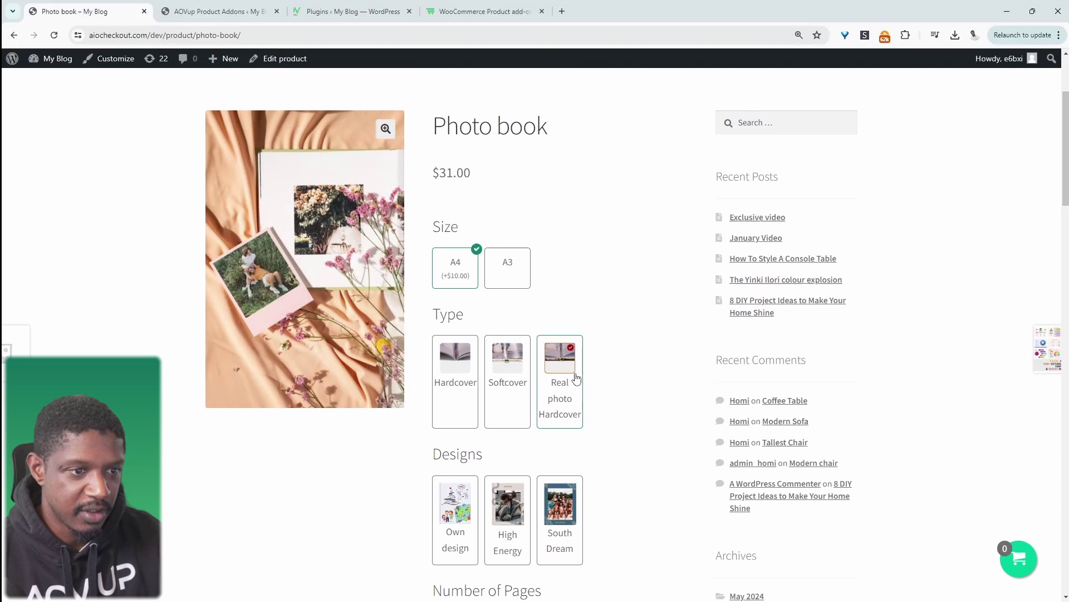
{"action": "scroll", "coordinate": [573, 377], "scroll_direction": "down", "scroll_amount": 6}
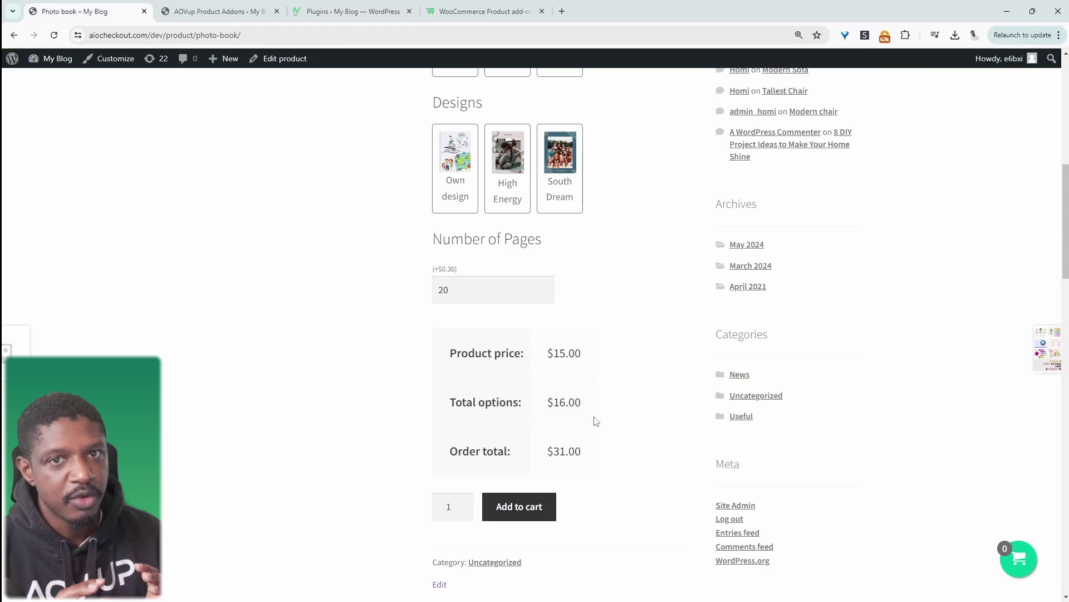
{"action": "scroll", "coordinate": [595, 405], "scroll_direction": "up", "scroll_amount": 5}
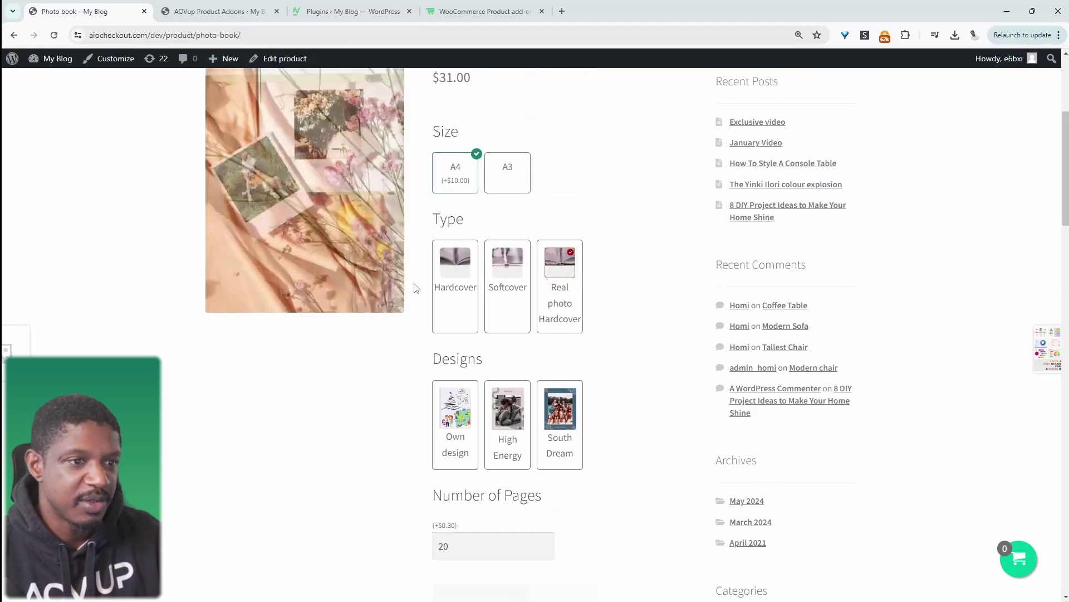
{"action": "scroll", "coordinate": [470, 401], "scroll_direction": "up", "scroll_amount": 2}
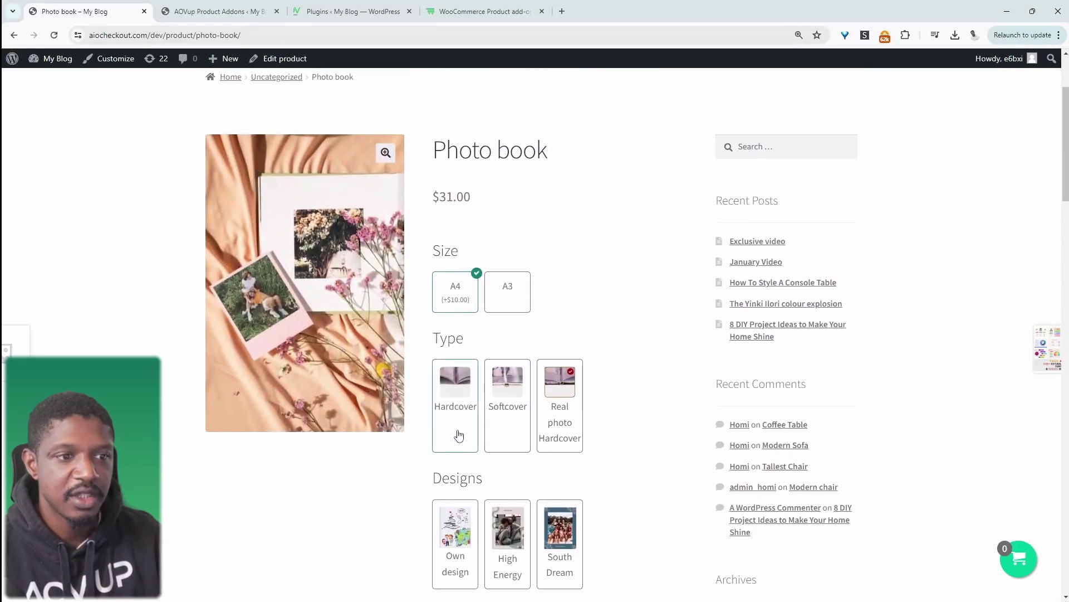
{"action": "scroll", "coordinate": [556, 436], "scroll_direction": "down", "scroll_amount": 4}
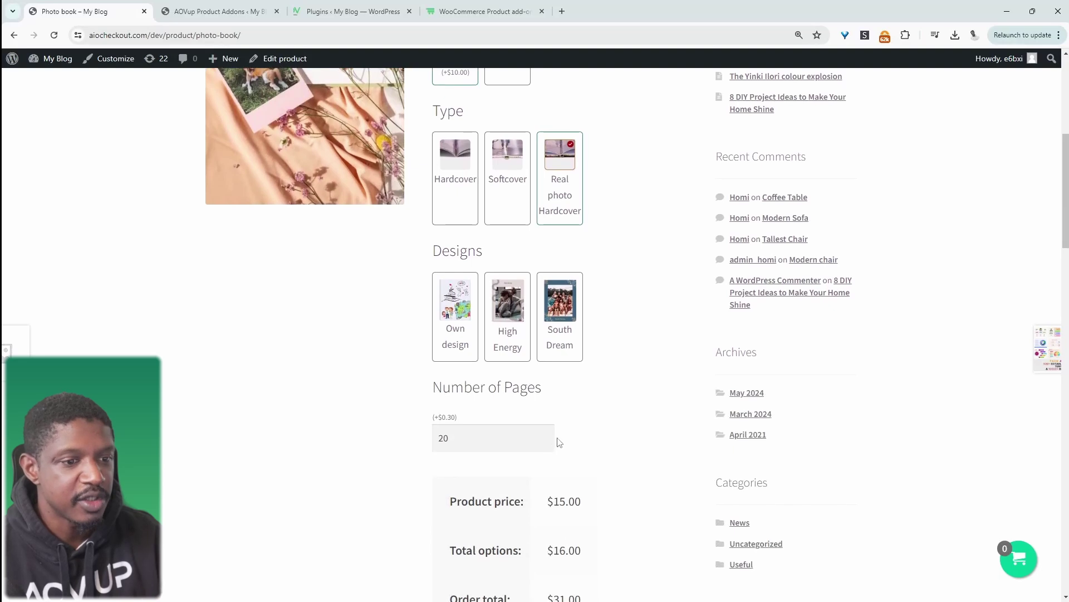
{"action": "scroll", "coordinate": [640, 358], "scroll_direction": "up", "scroll_amount": 5}
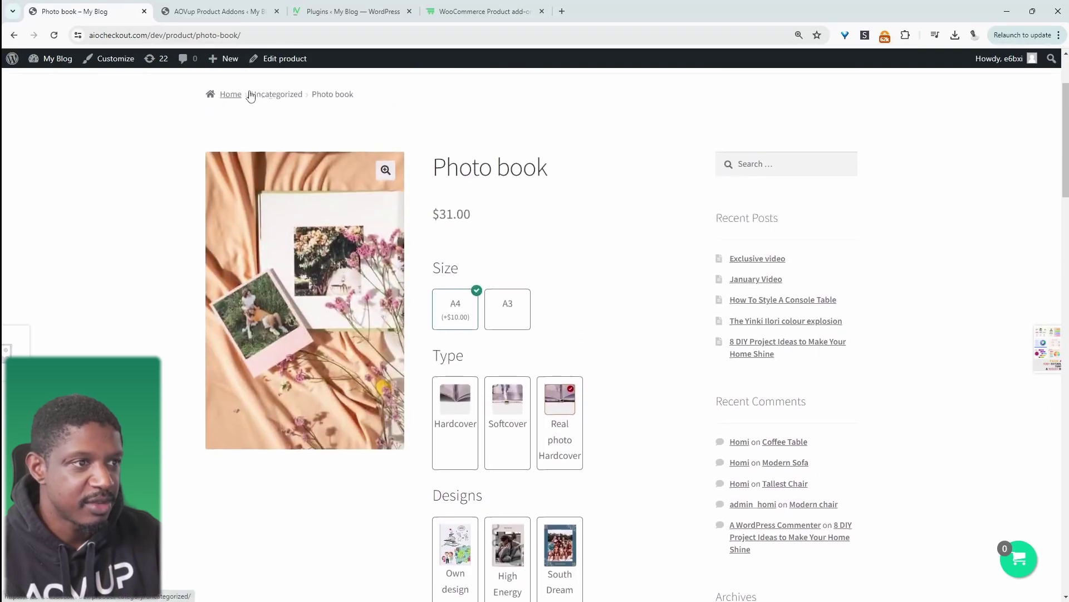
Step: Add an HTML section titled "Size" to the photo option set and place it above the Size option
{"action": "left_click", "coordinate": [227, 5]}
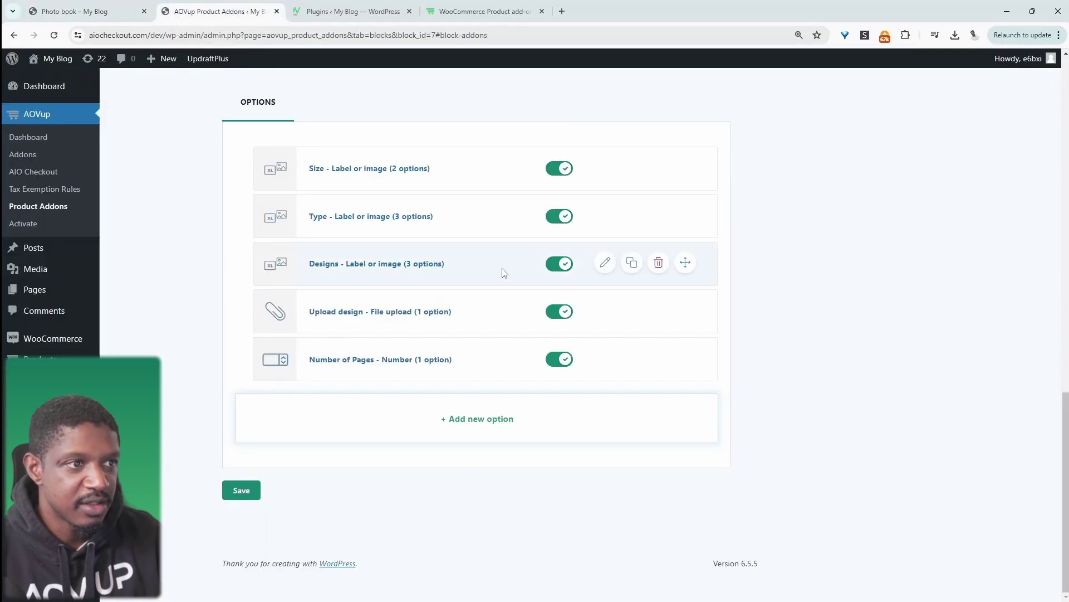
{"action": "left_click", "coordinate": [431, 423]}
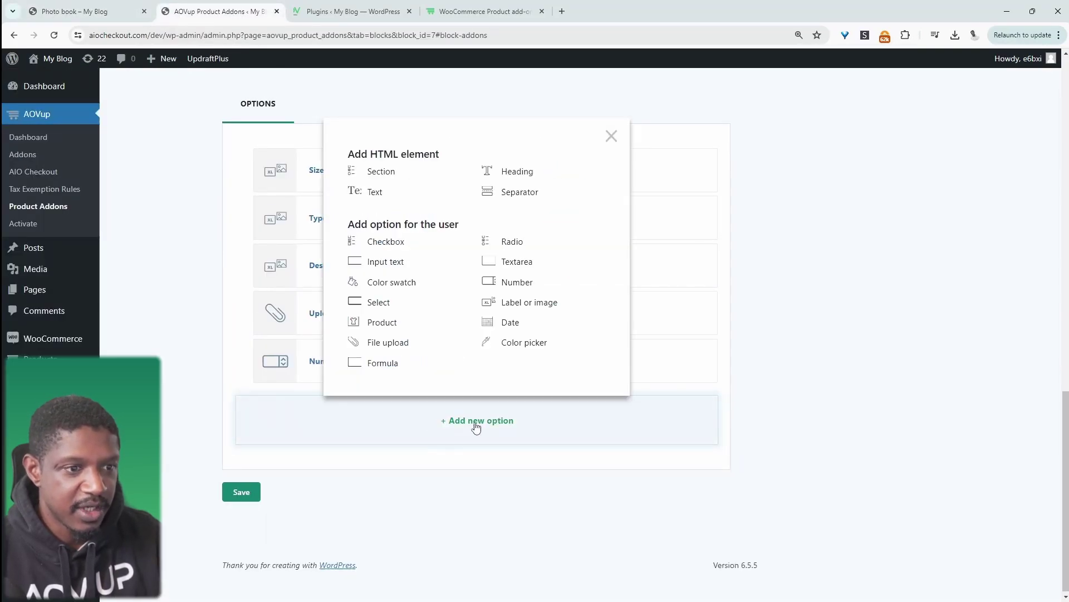
{"action": "left_click", "coordinate": [393, 177]}
{"action": "left_click", "coordinate": [850, 212]}
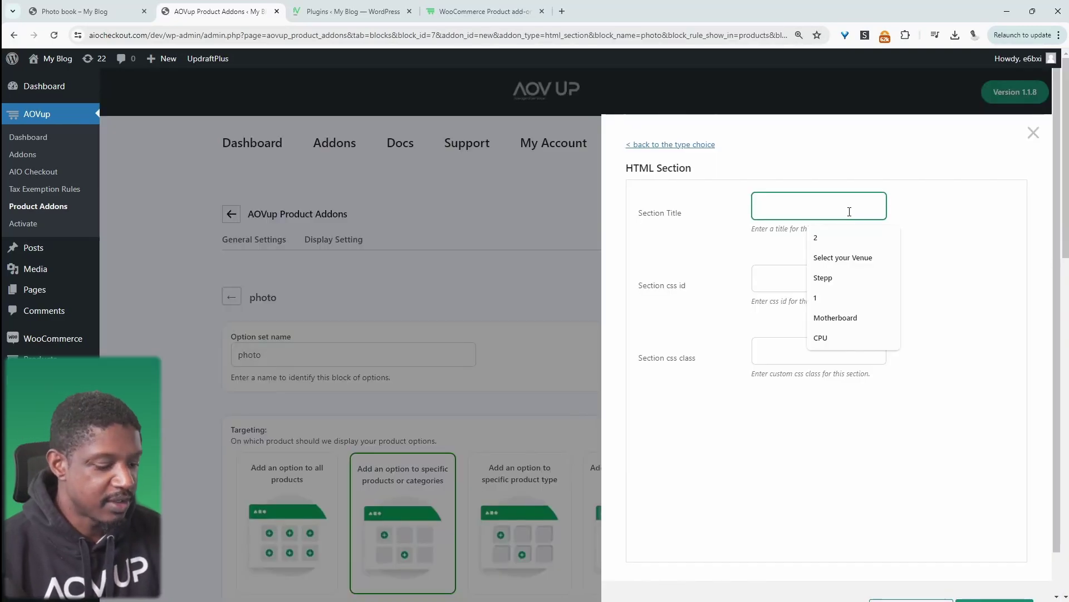
{"action": "type", "text": "Size"}
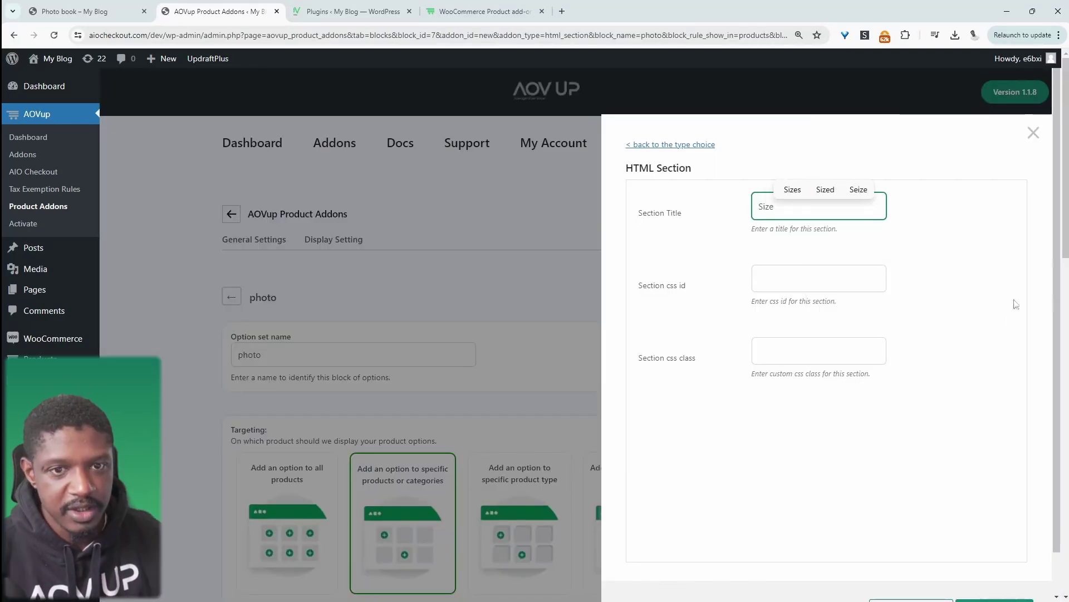
{"action": "scroll", "coordinate": [996, 449], "scroll_direction": "down", "scroll_amount": 2}
{"action": "left_click", "coordinate": [1000, 591]}
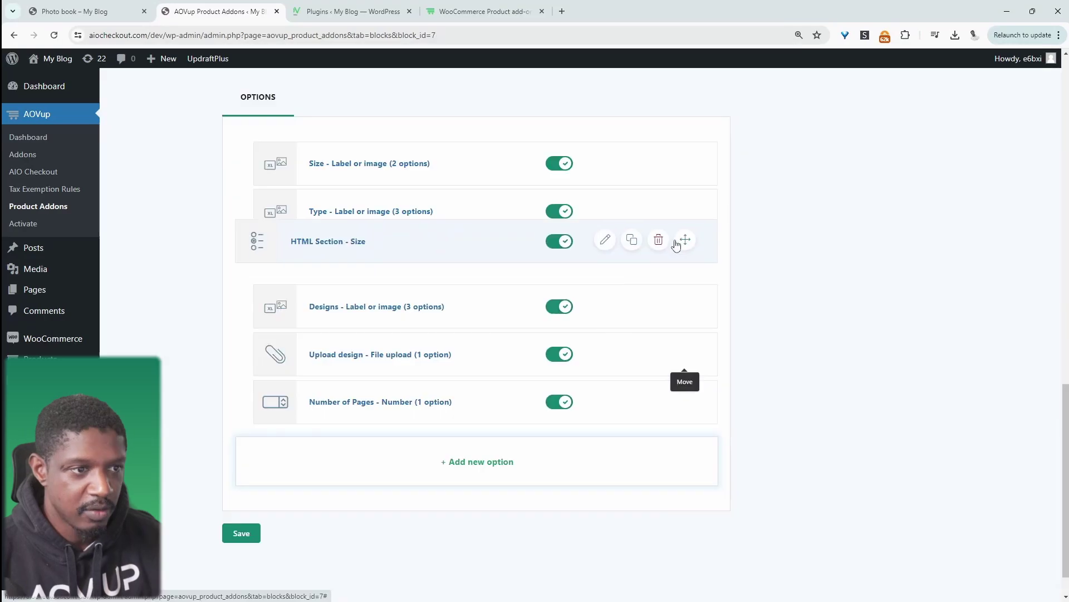
{"action": "left_click_drag", "start_coordinate": [676, 246], "coordinate": [666, 167]}
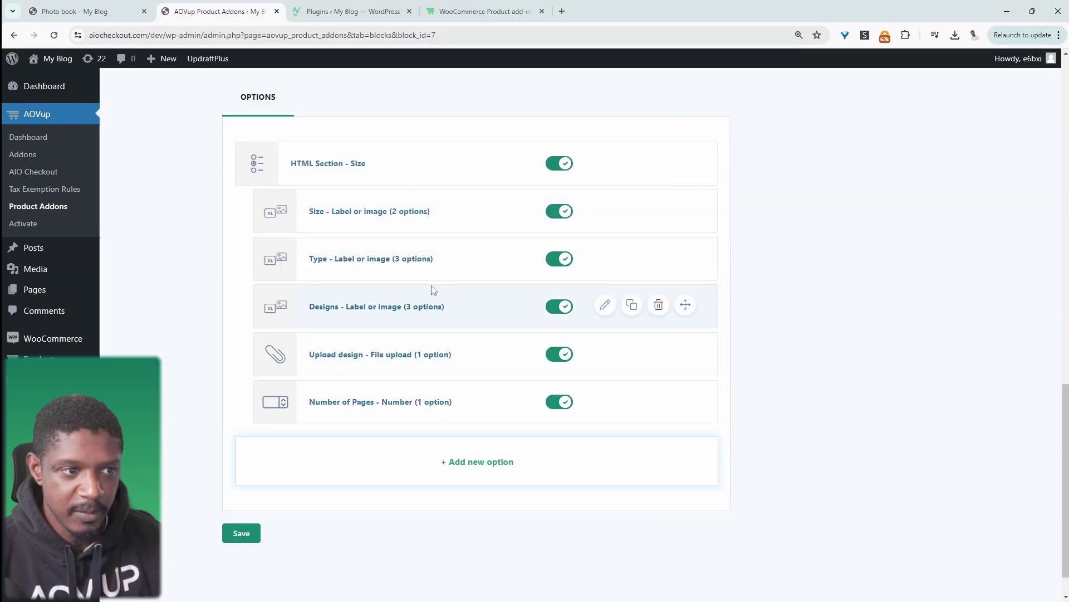
Step: Add two more HTML sections titled "Type" and "Design" to the photo option set
{"action": "left_click", "coordinate": [488, 471]}
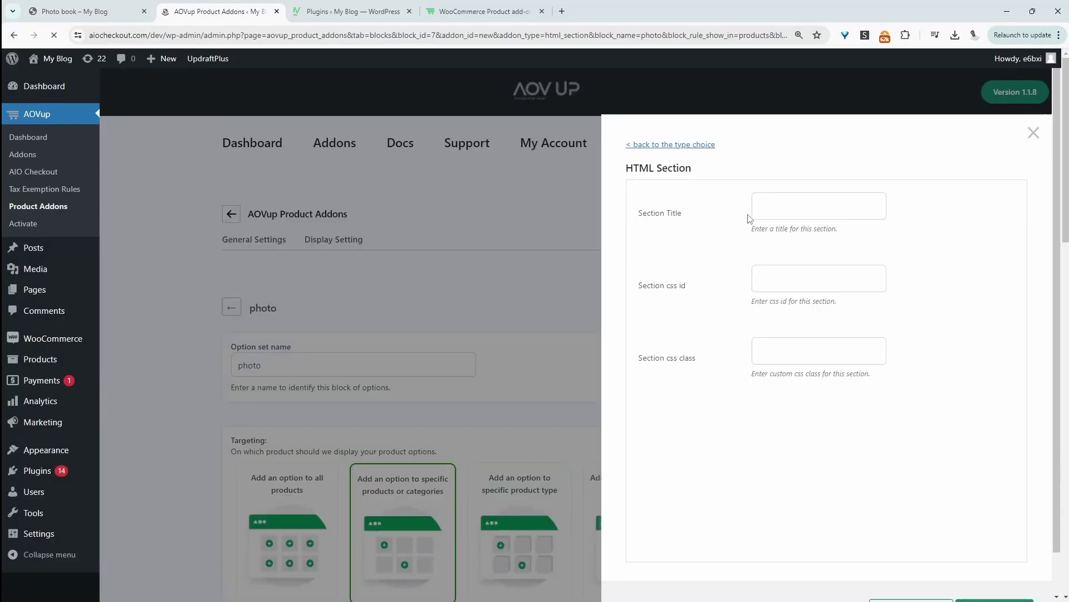
{"action": "type", "text": "Type"}
{"action": "left_click", "coordinate": [796, 207]}
{"action": "type", "text": "D"}
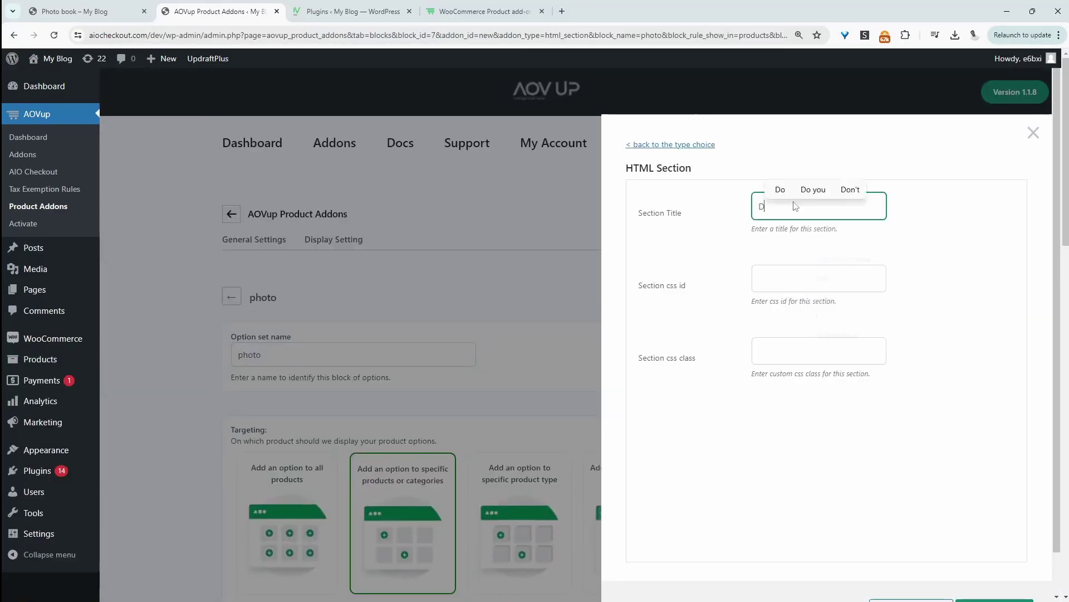
{"action": "type", "text": "esign"}
{"action": "scroll", "coordinate": [795, 207], "scroll_direction": "down", "scroll_amount": 2}
{"action": "left_click", "coordinate": [997, 567]}
Step: Place the Type section above the Type option and the Design section above the Designs option, and save the option set
{"action": "left_click_drag", "start_coordinate": [684, 426], "coordinate": [641, 220]}
{"action": "left_click_drag", "start_coordinate": [683, 478], "coordinate": [682, 331]}
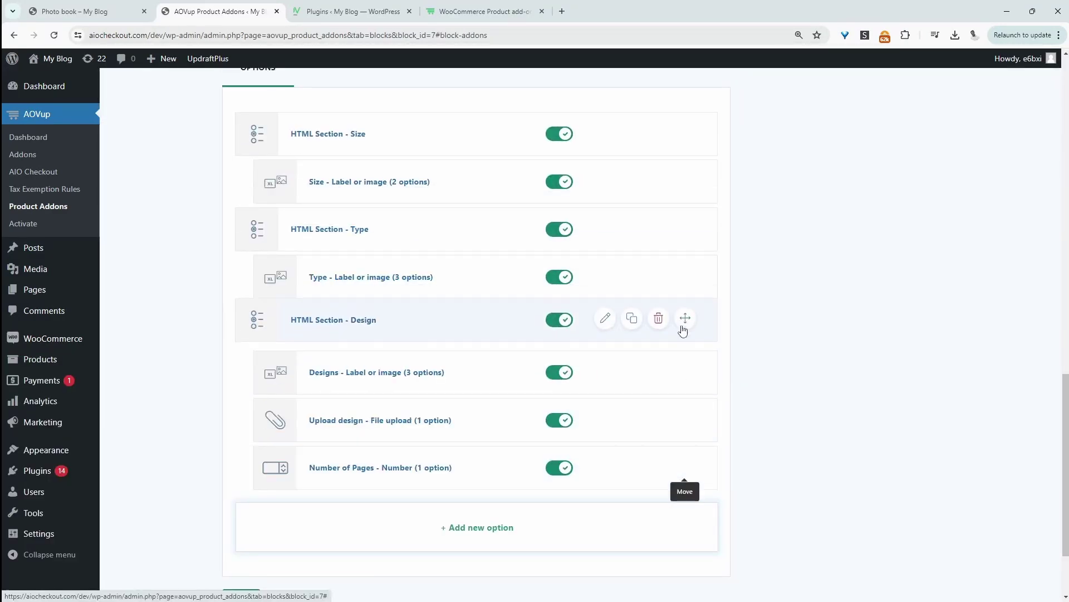
{"action": "scroll", "coordinate": [277, 501], "scroll_direction": "down", "scroll_amount": 2}
{"action": "left_click", "coordinate": [239, 488]}
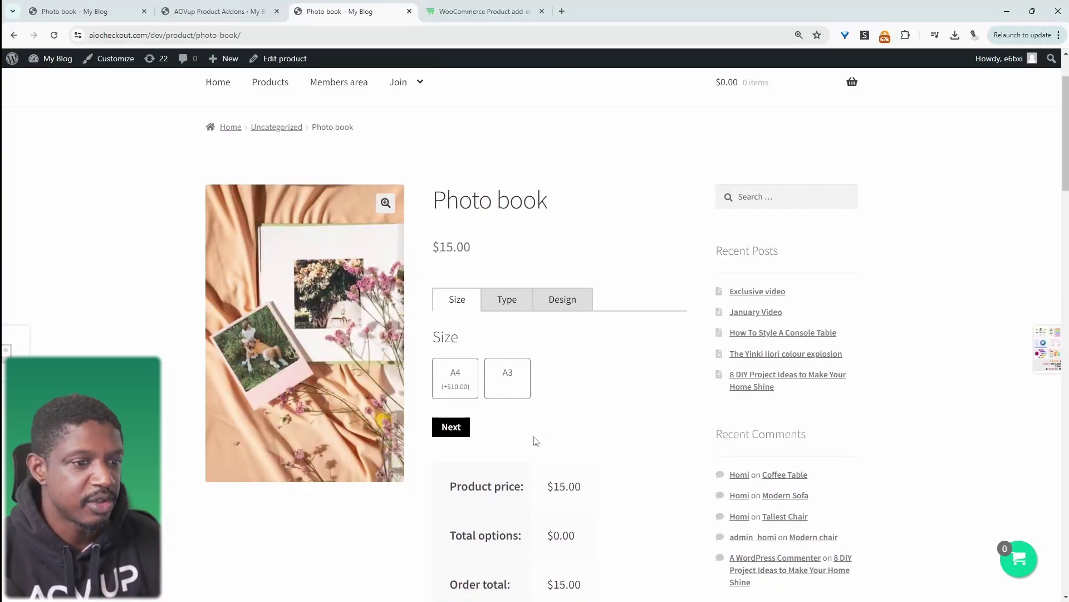
Step: Test the sectioned product form by going through Size, Type and Design with A4, Softcover and "Own design" selected
{"action": "left_click", "coordinate": [500, 386]}
{"action": "left_click", "coordinate": [454, 377]}
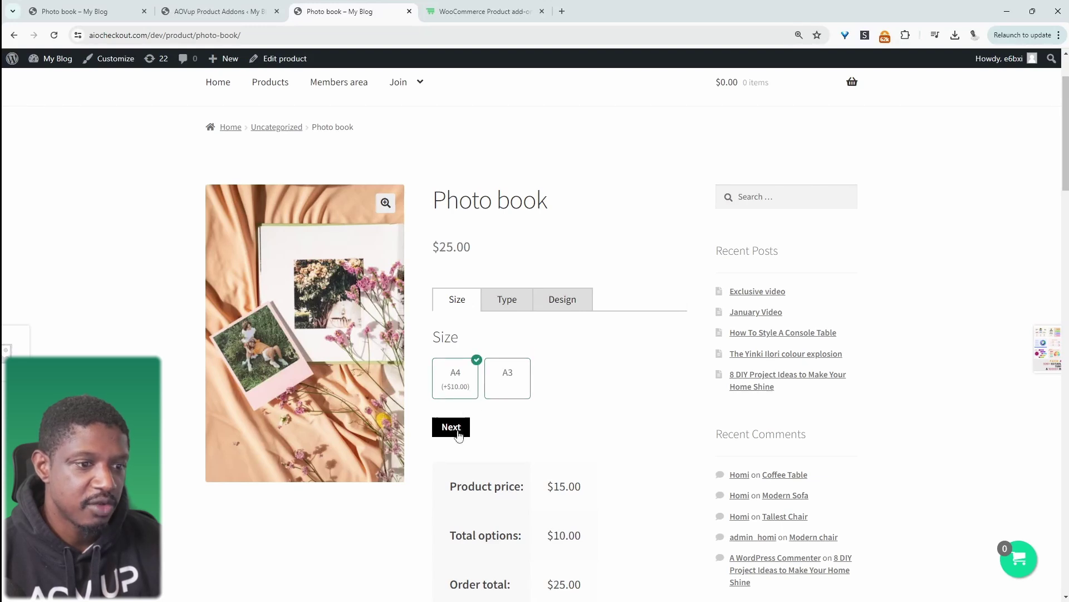
{"action": "left_click", "coordinate": [458, 435]}
{"action": "left_click", "coordinate": [523, 398]}
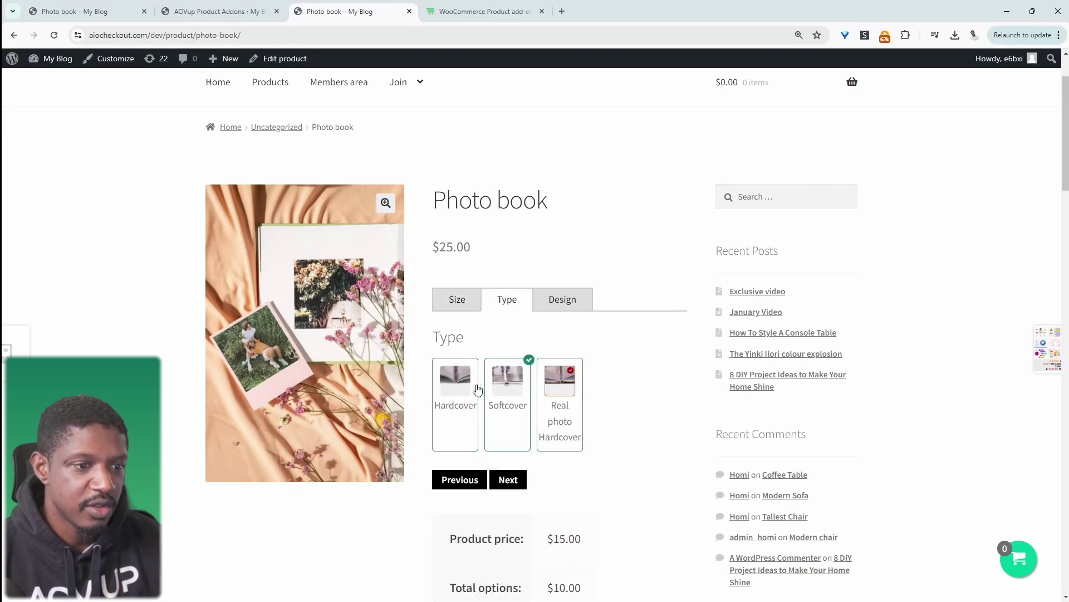
{"action": "left_click", "coordinate": [504, 481]}
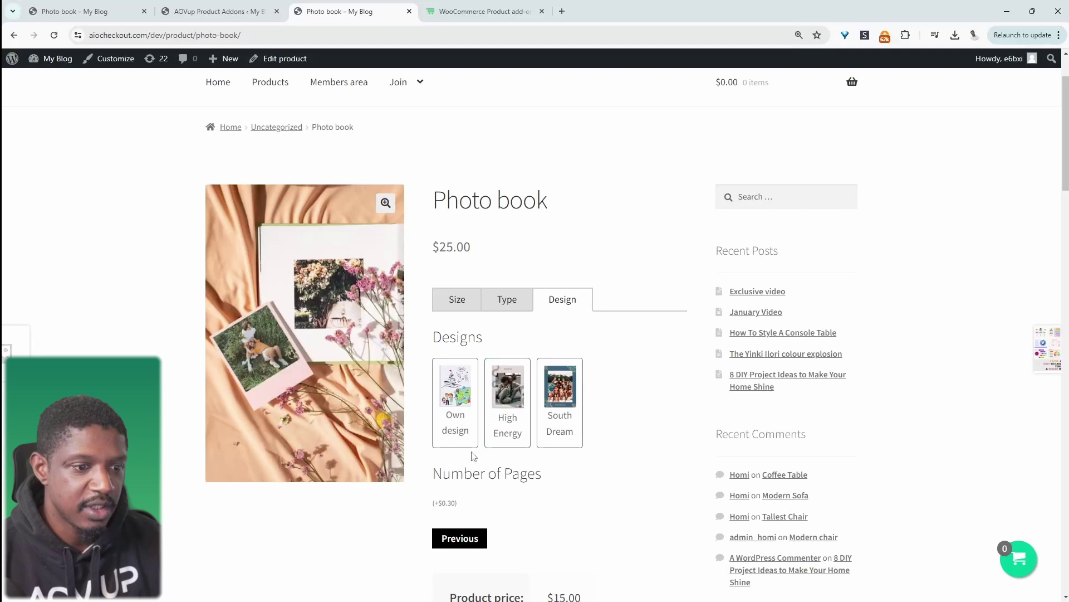
{"action": "left_click", "coordinate": [451, 406]}
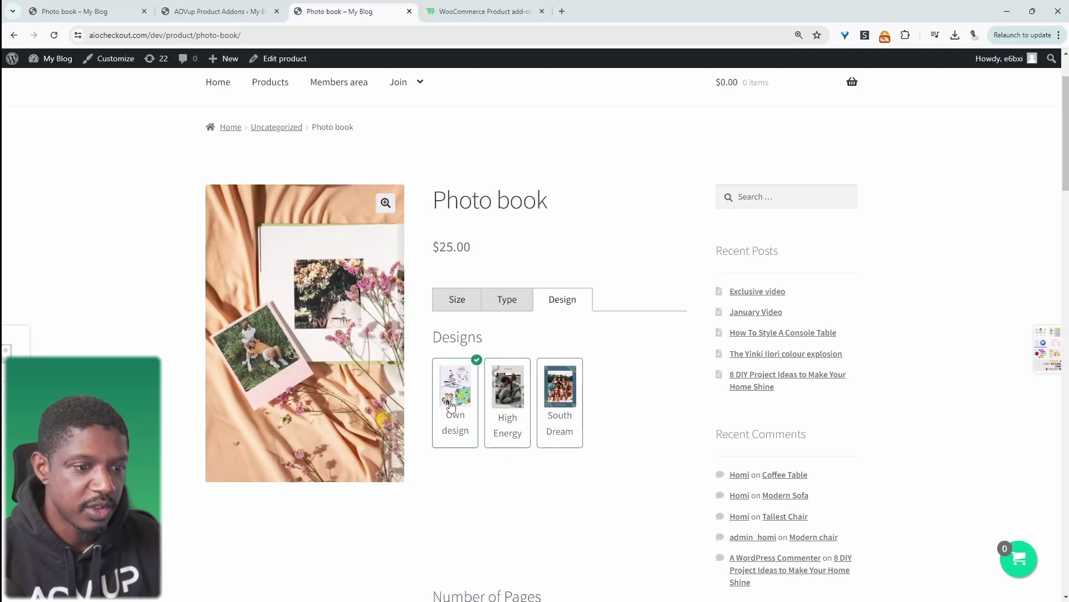
{"action": "scroll", "coordinate": [494, 450], "scroll_direction": "down", "scroll_amount": 2}
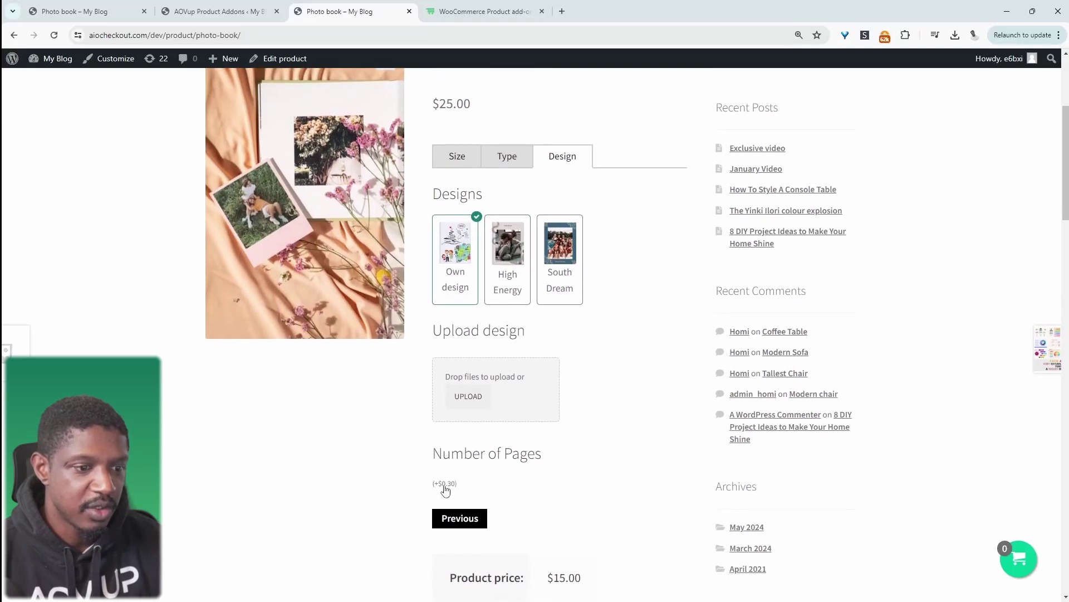